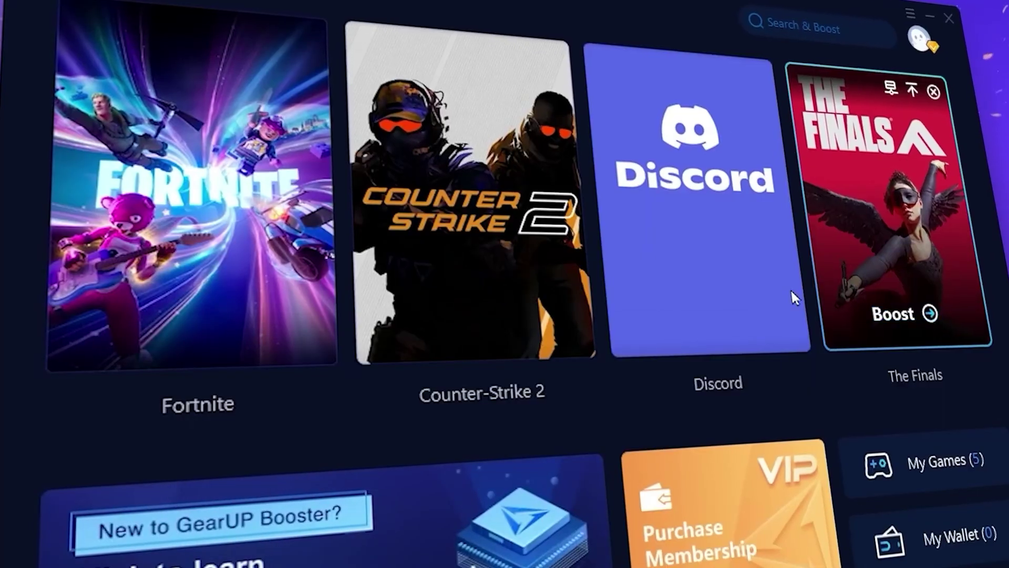
Highlight the GearUp Booster free-download link line.
mouse_move(733, 326)
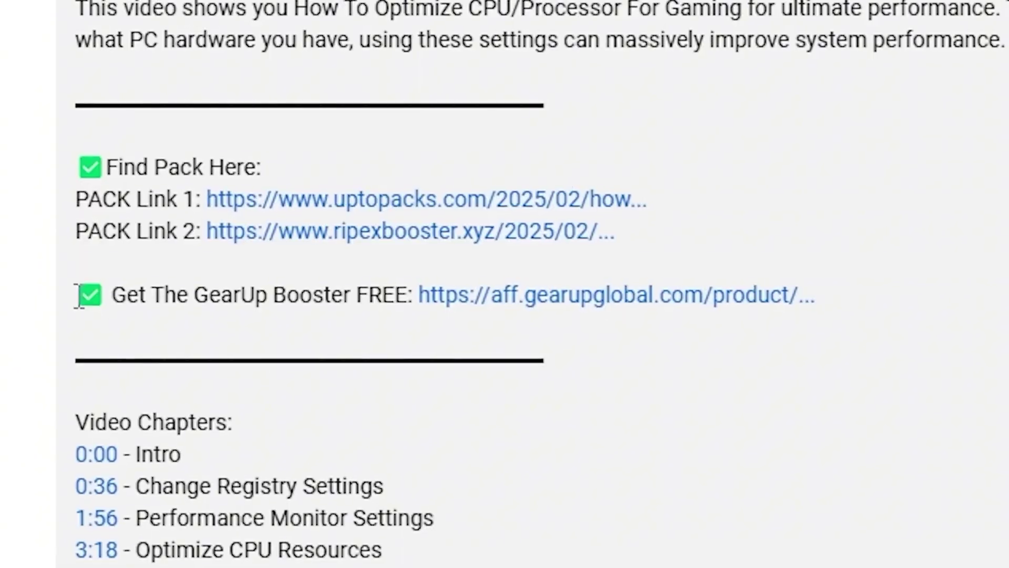
drag(78, 295, 697, 293)
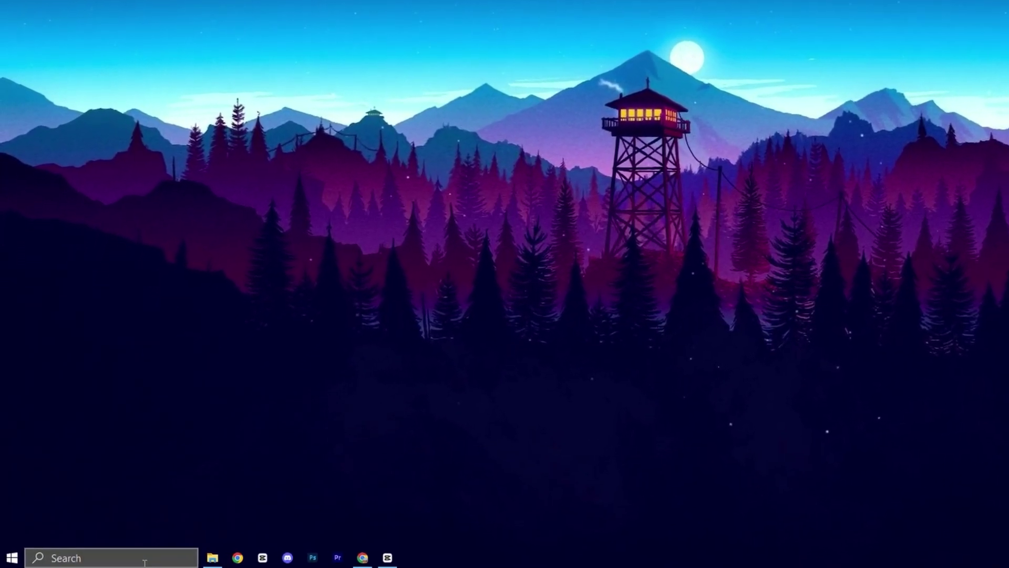
Launch Registry Editor as administrator from a 'reg' search, then select and deselect the key path.
click(145, 562)
text(reg)
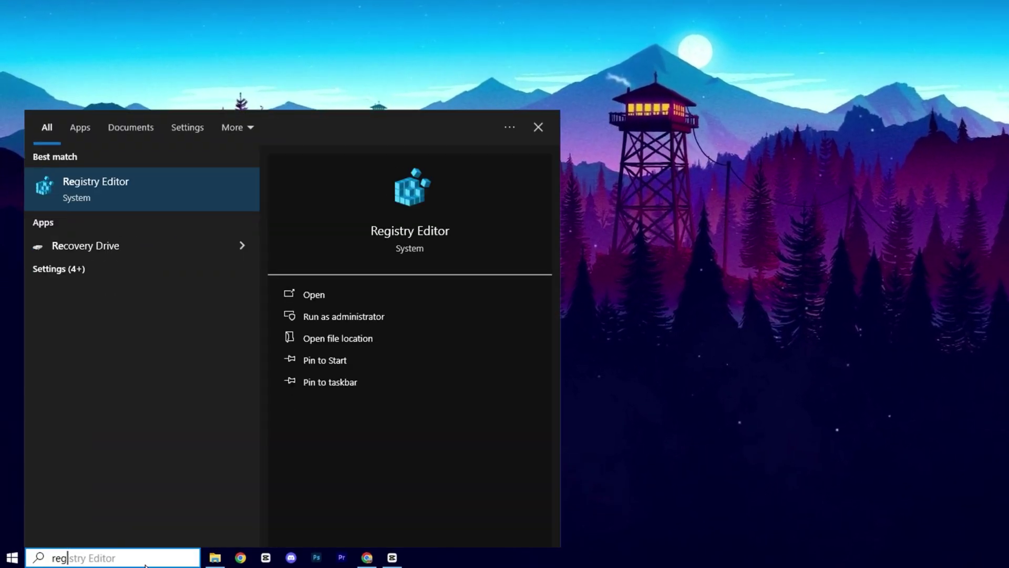
click(346, 317)
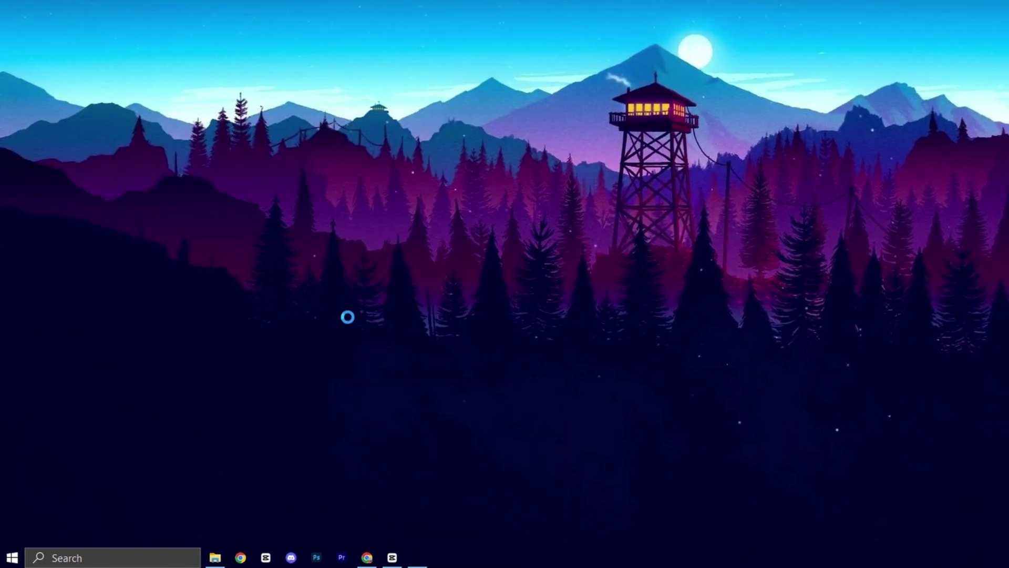
click(516, 302)
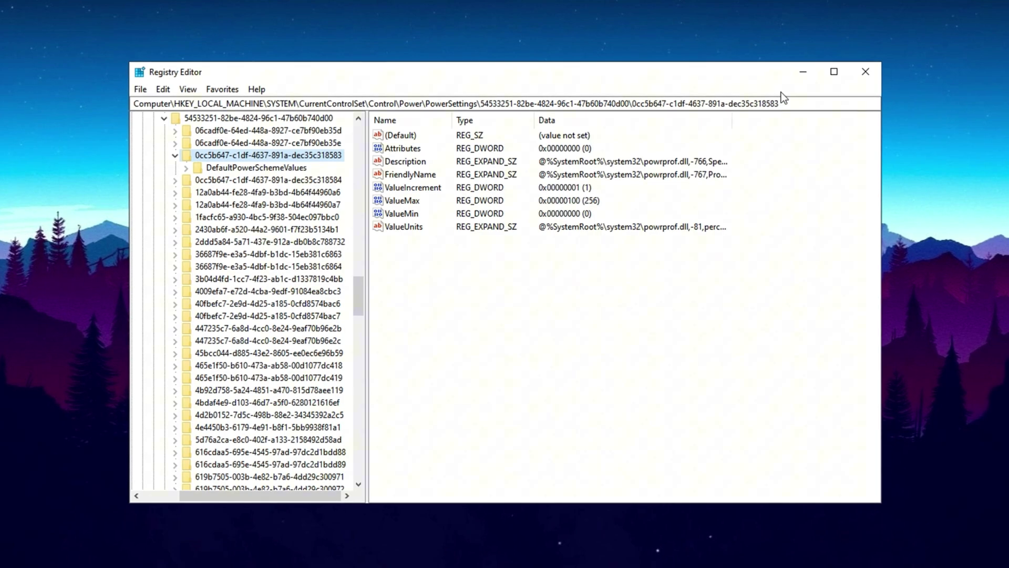
drag(788, 103, 132, 103)
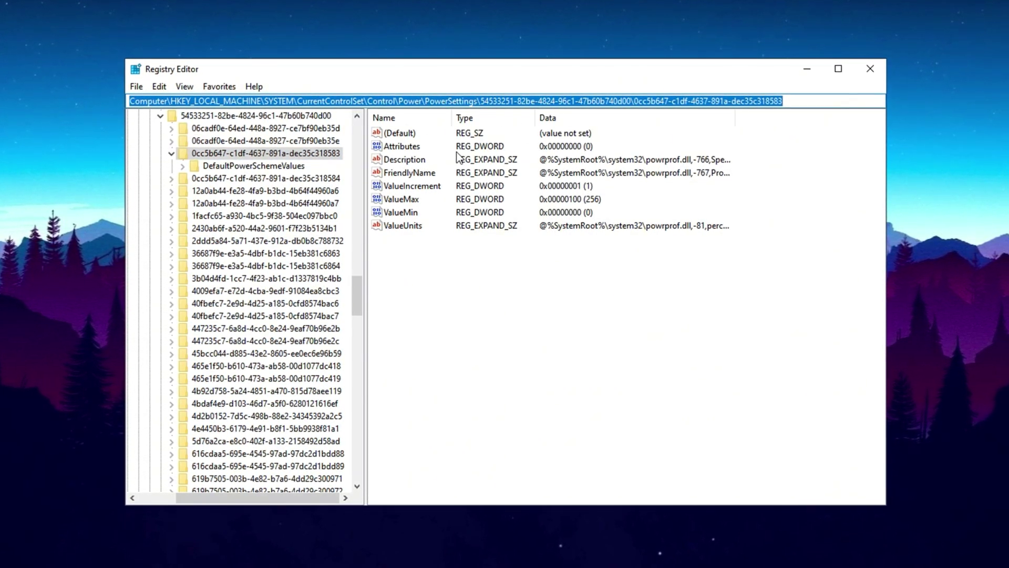
click(434, 295)
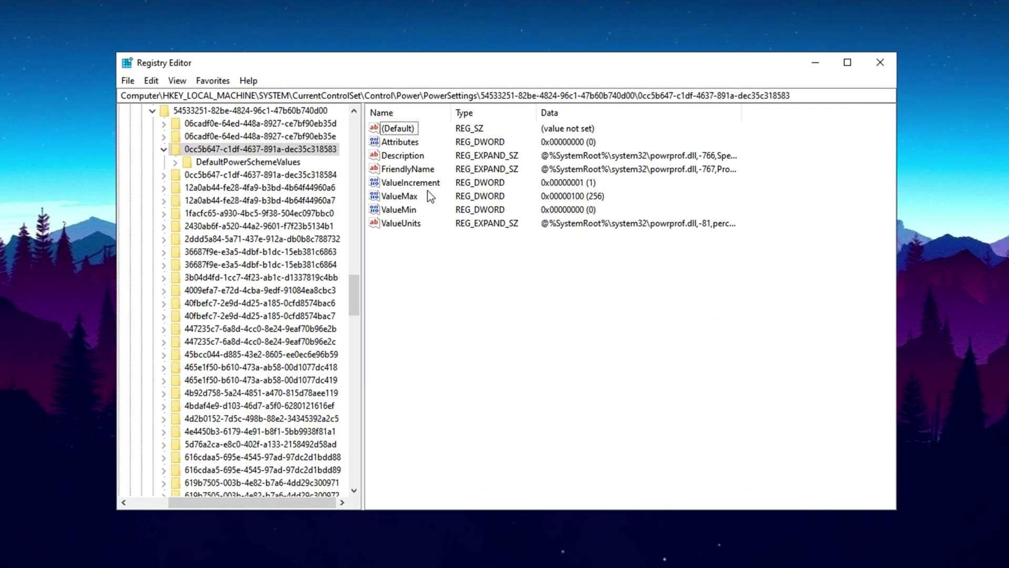
click(405, 196)
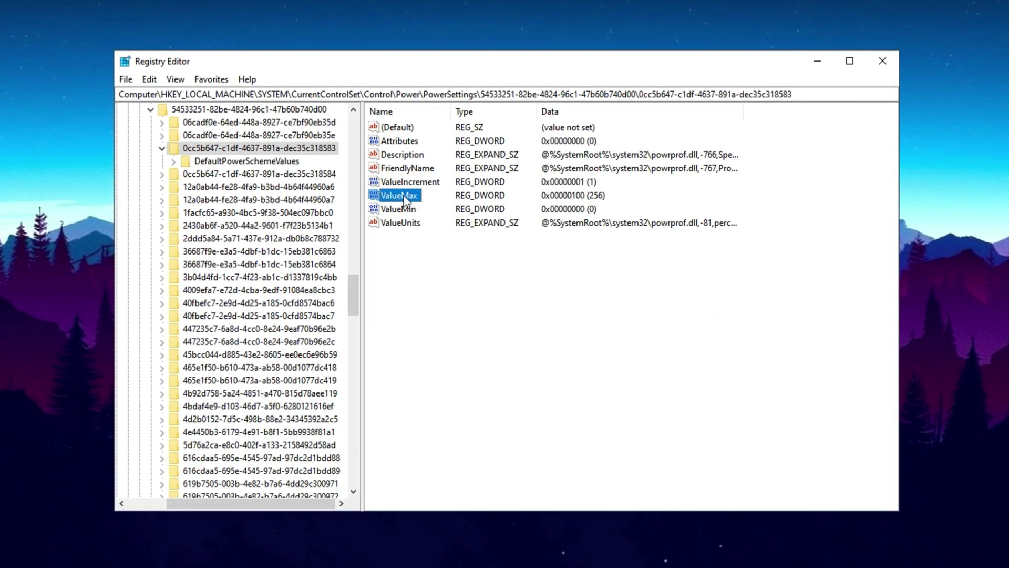
double_click(403, 196)
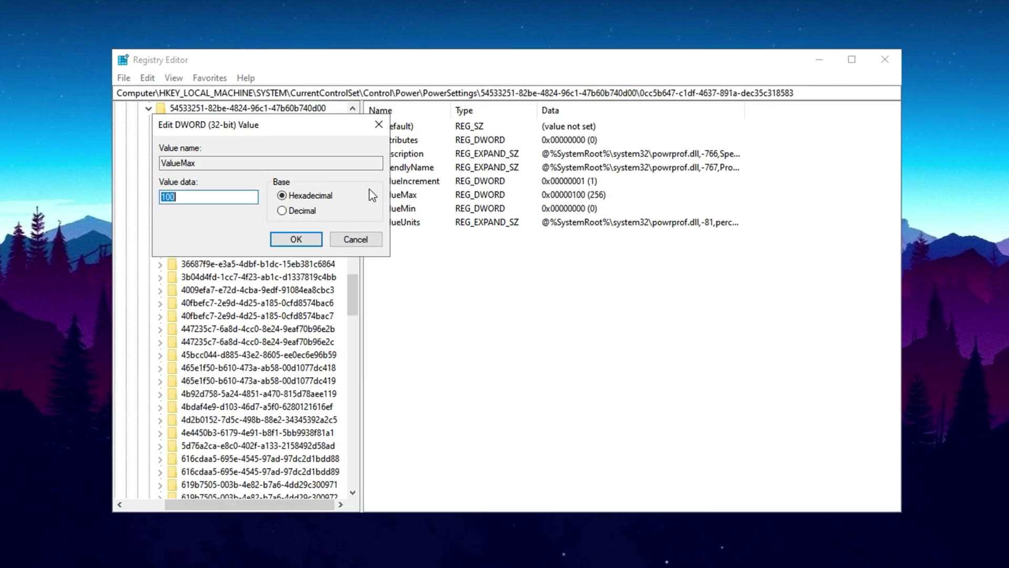
click(189, 201)
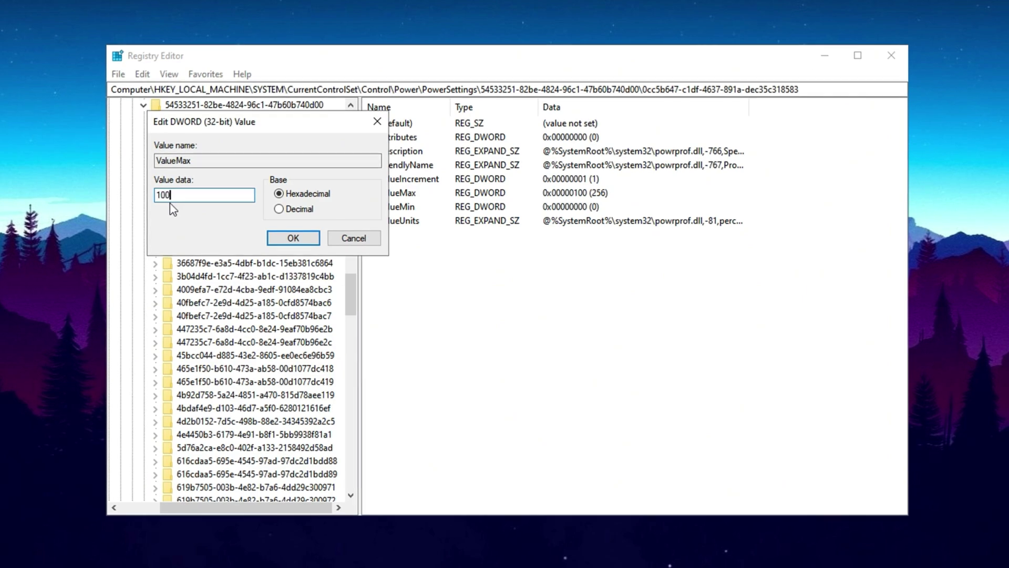
click(278, 238)
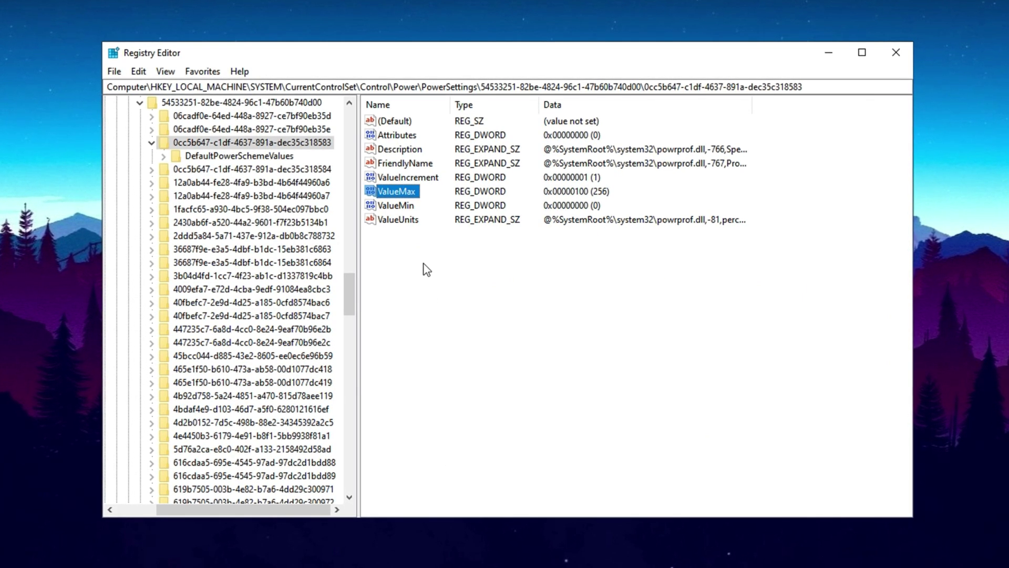
click(389, 207)
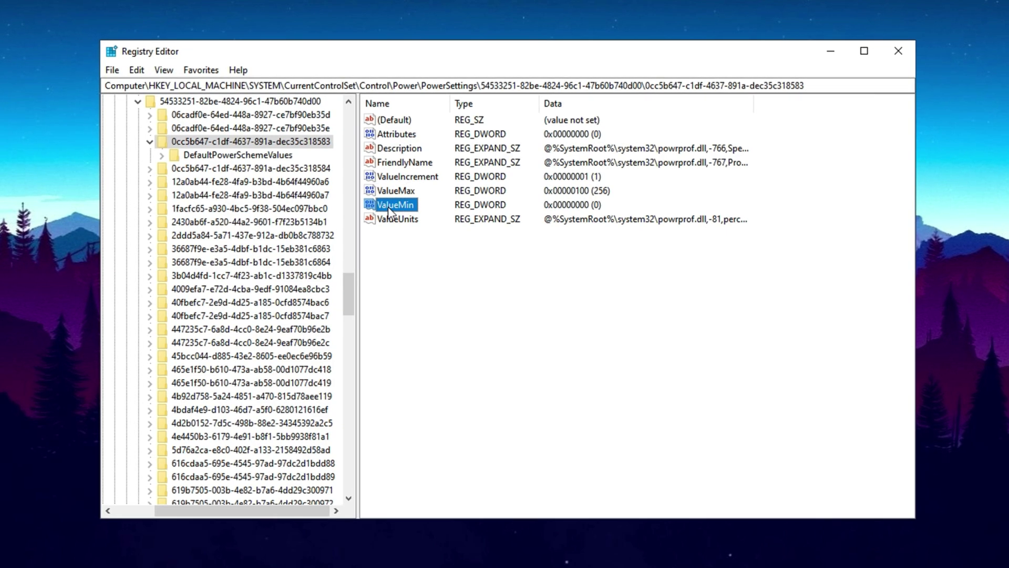
right_click(396, 204)
click(412, 212)
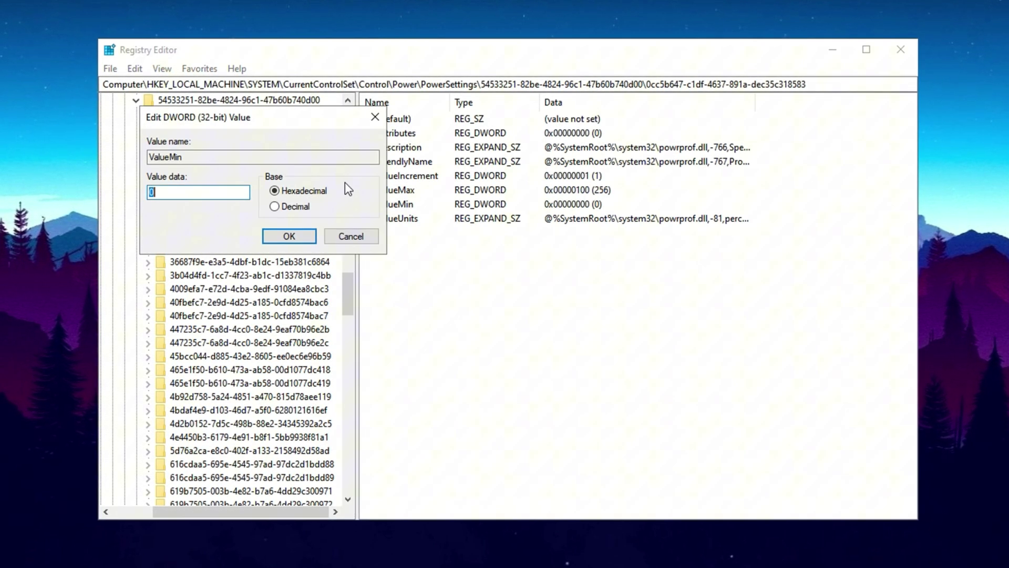
click(194, 193)
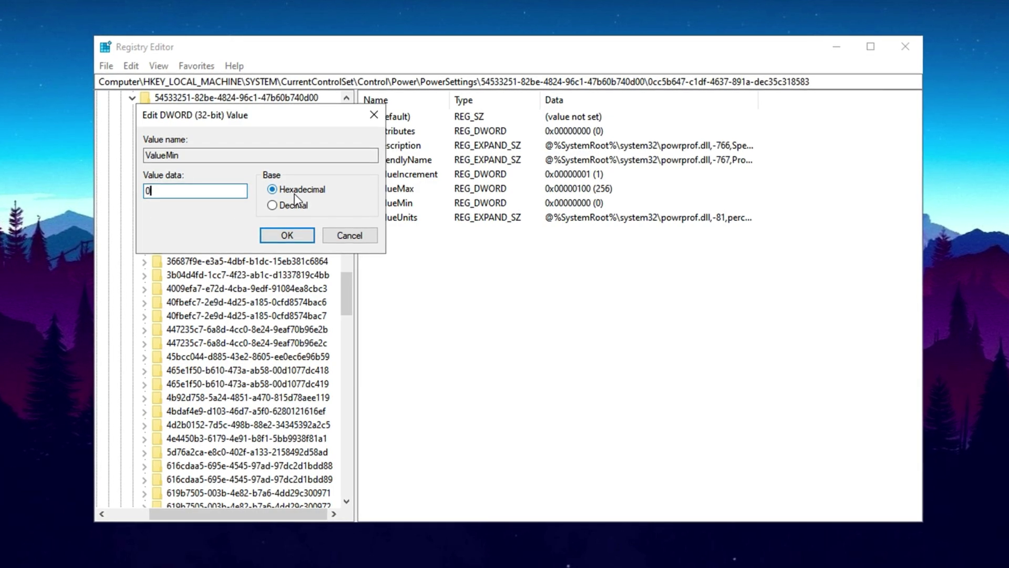
click(287, 234)
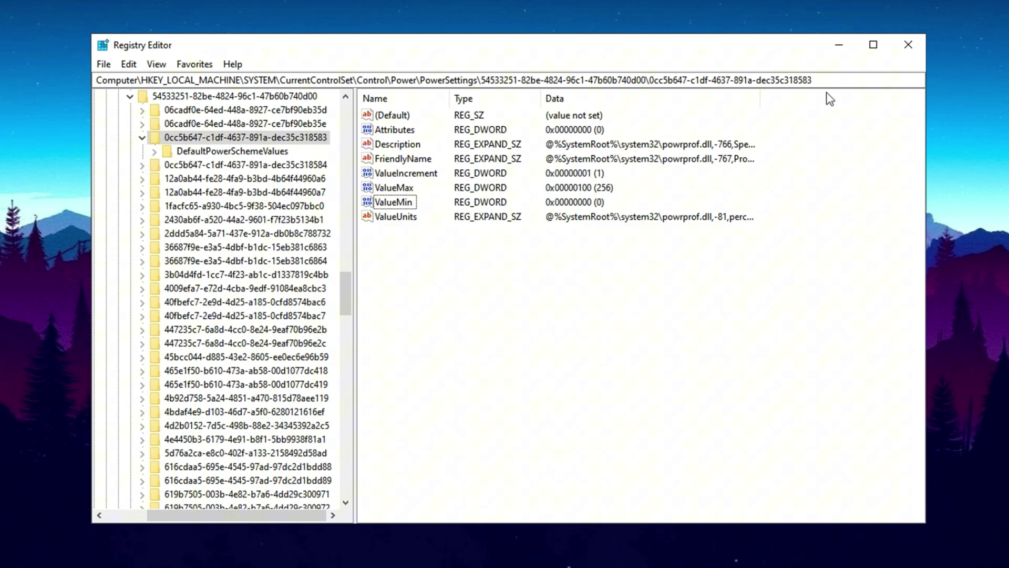
Go to the pasted PriorityControl key and keep Win32PrioritySeparation at 26 hex (38).
drag(818, 82, 249, 90)
text(Computer\HKEY_LOCAL_MACHINE\SYSTEM\CurrentControlSet\Control\PriorityControl)
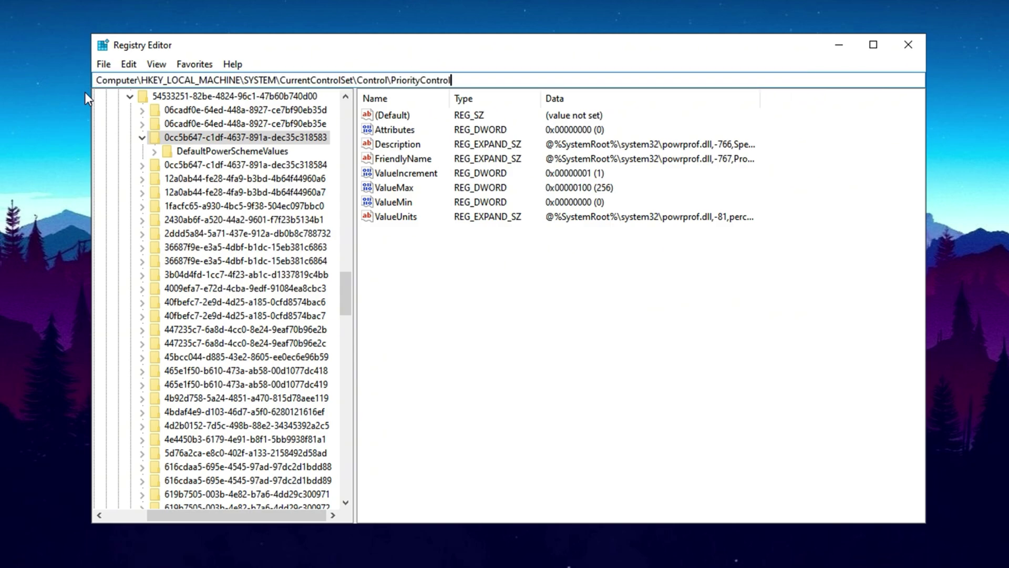
key(Return)
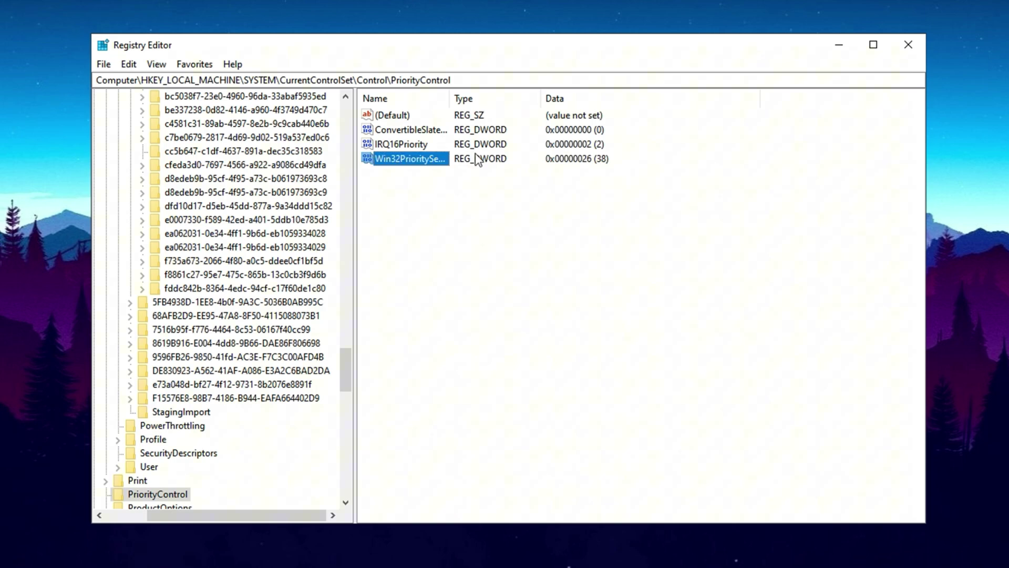
right_click(396, 164)
click(414, 169)
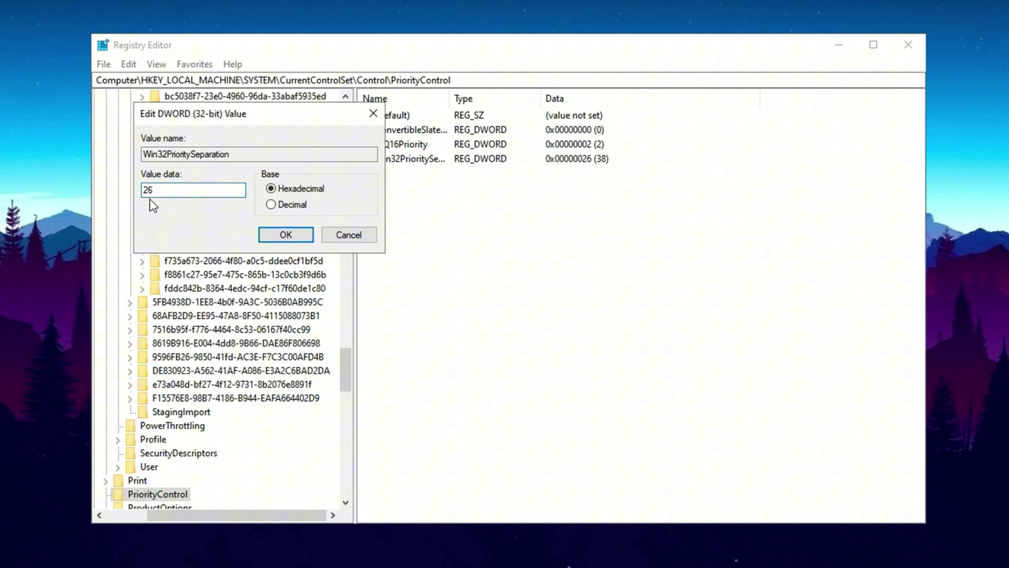
click(285, 236)
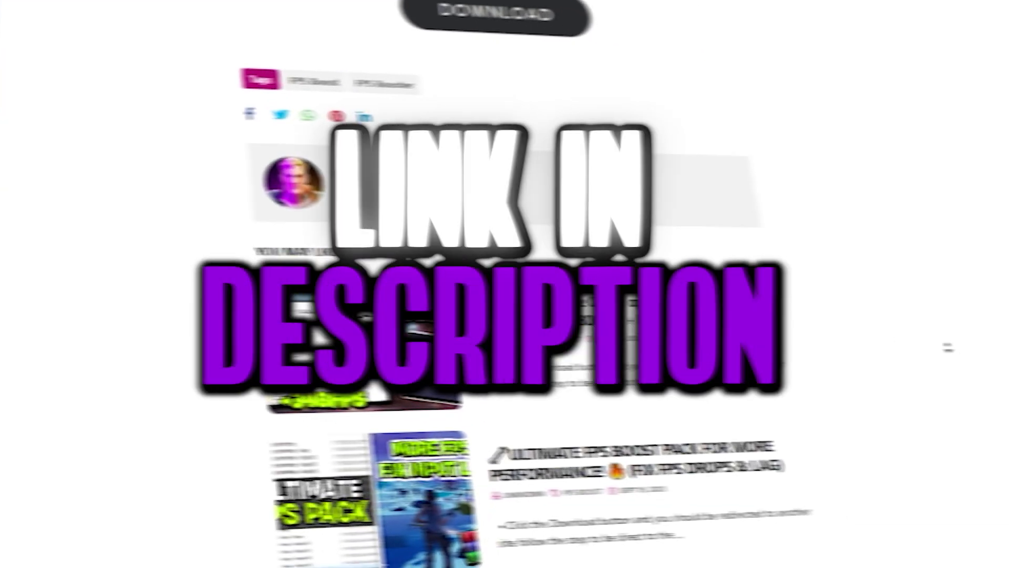
Scroll down the download page.
scroll(874, 350, down, 5)
scroll(874, 350, down, 5)
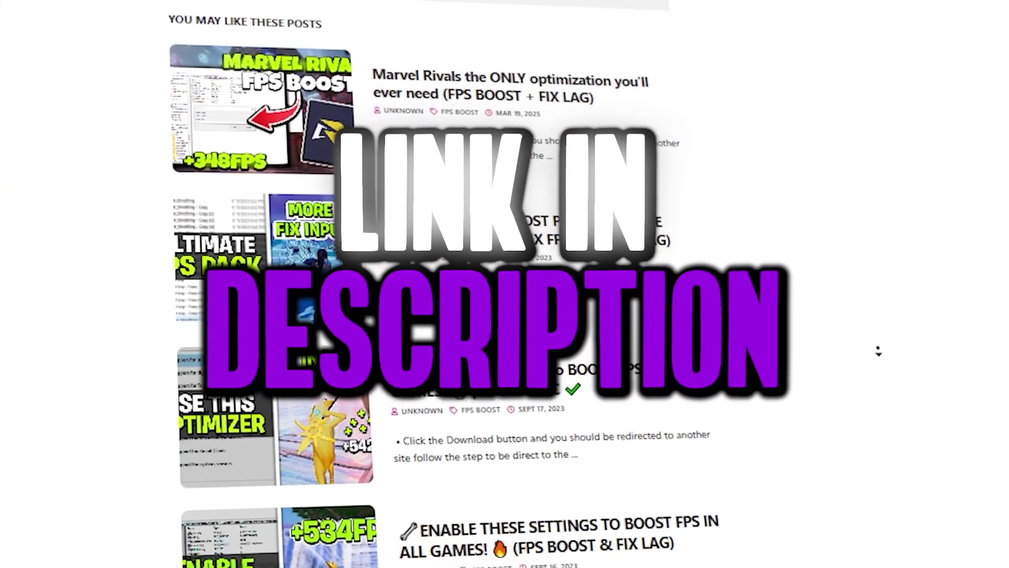
scroll(881, 353, down, 5)
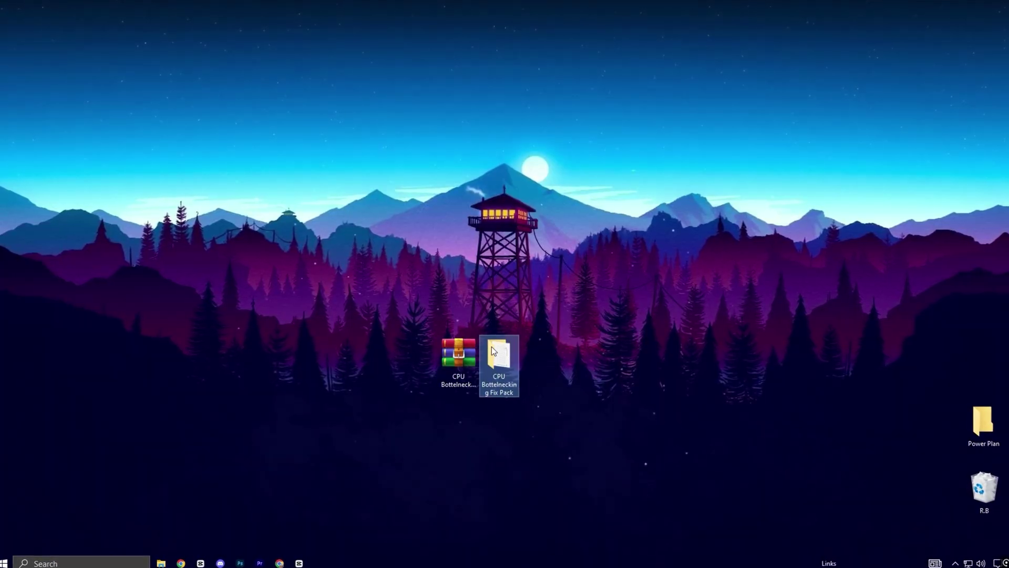
Browse the fix pack's CPU Bottleneck Fix and Set CPU Priority folders, including the Intel and AMD subfolders.
double_click(499, 360)
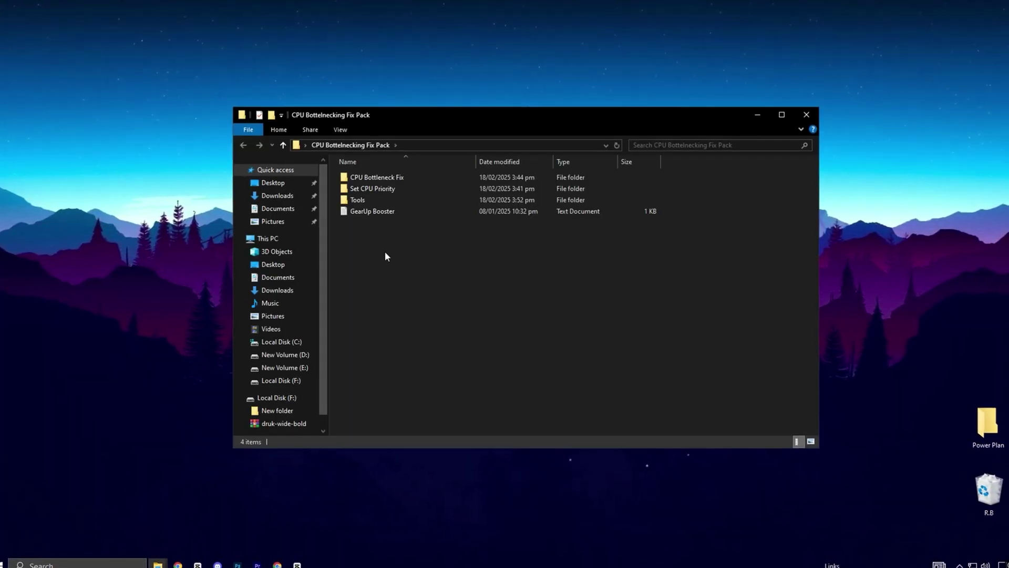
double_click(377, 176)
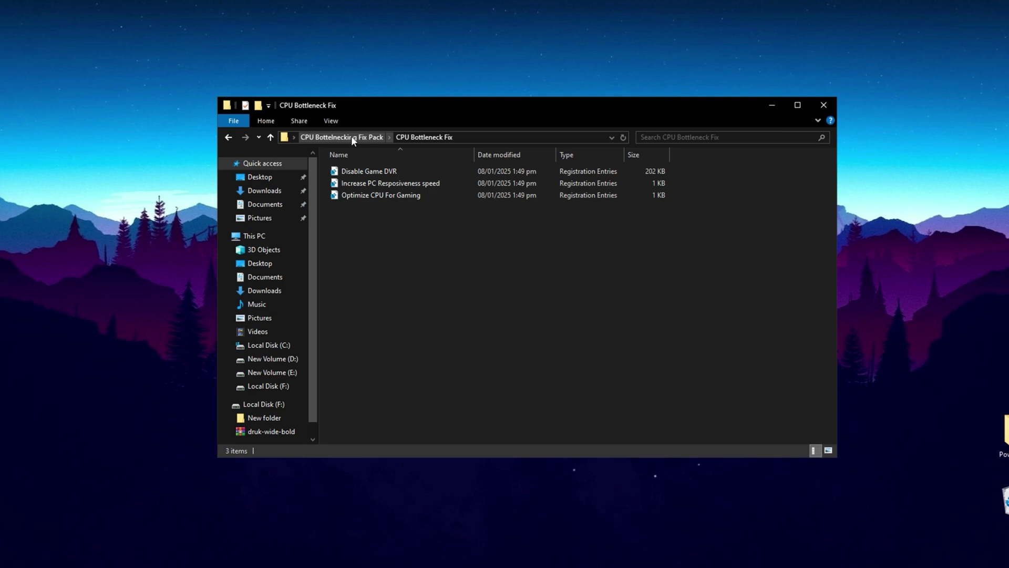
click(352, 138)
double_click(371, 184)
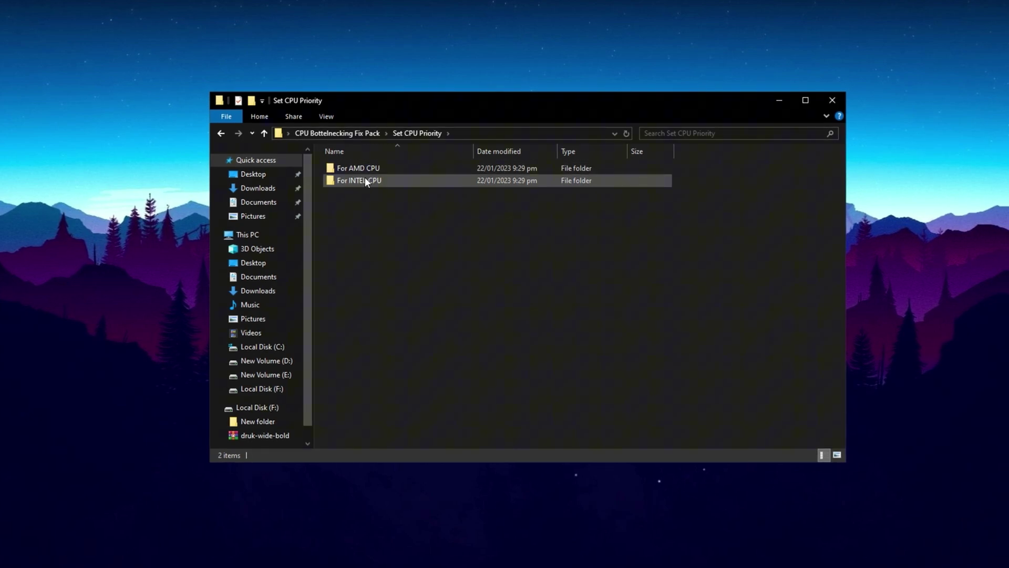
click(368, 168)
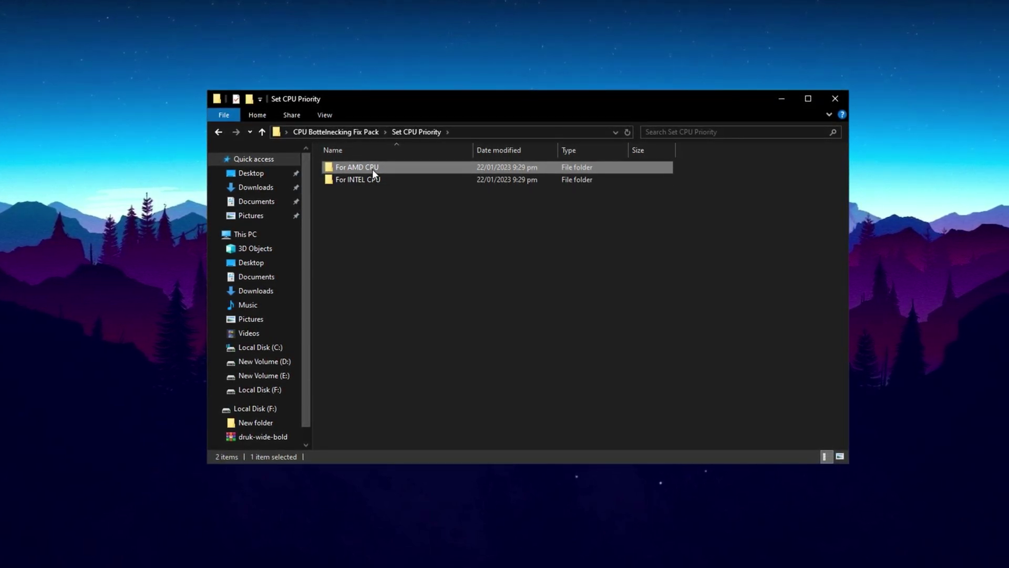
click(368, 180)
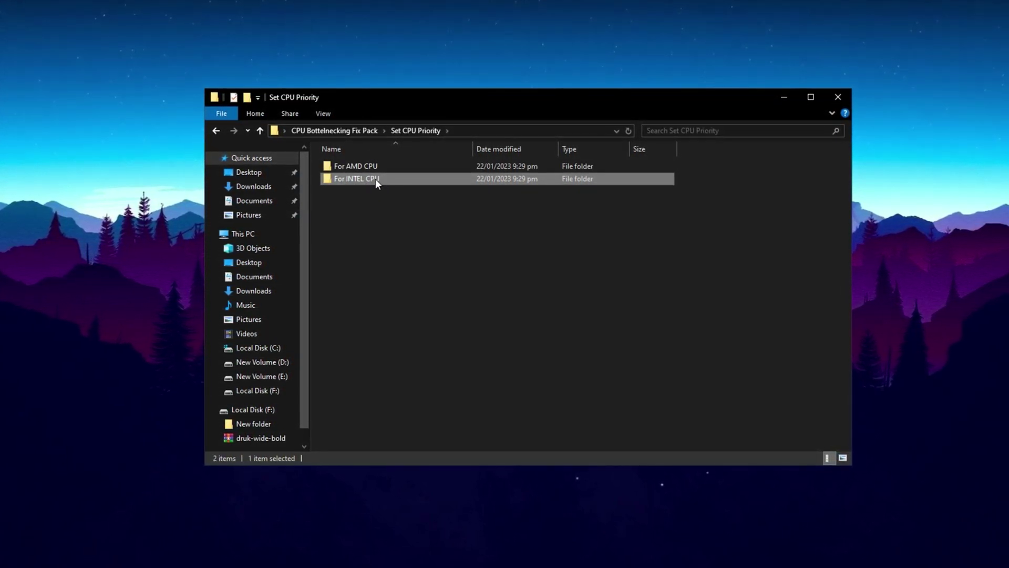
double_click(375, 178)
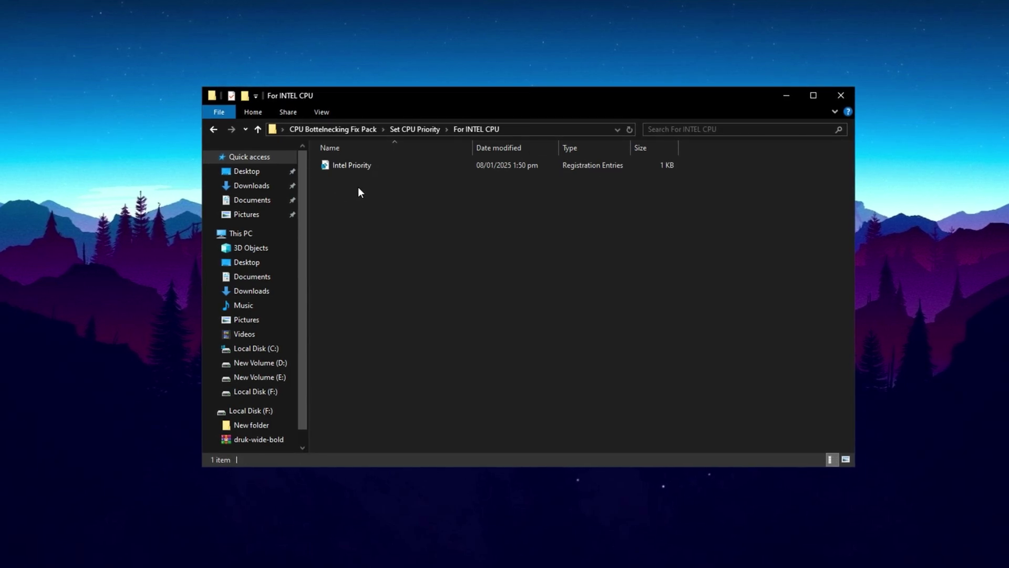
click(376, 166)
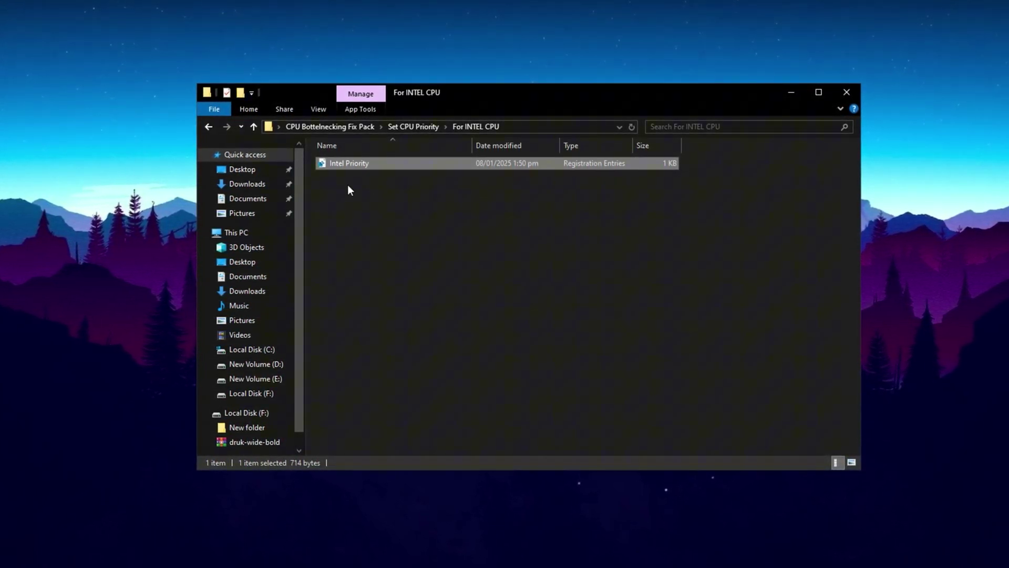
key(alt+Left)
double_click(383, 161)
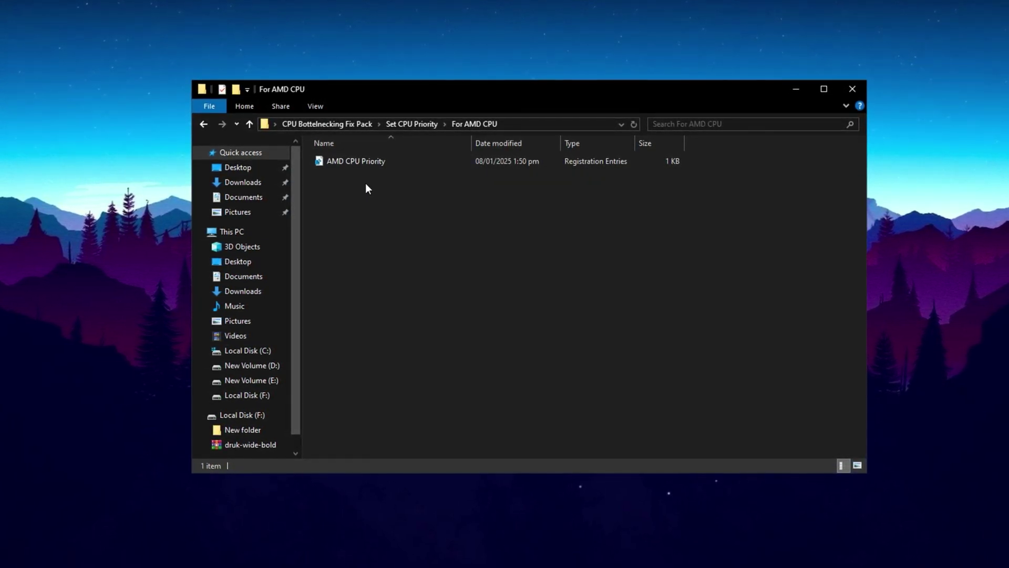
key(alt+Left)
key(alt+Left)
Run QuickBoost from the Tools folder as administrator and dismiss the restore-point warning.
double_click(347, 186)
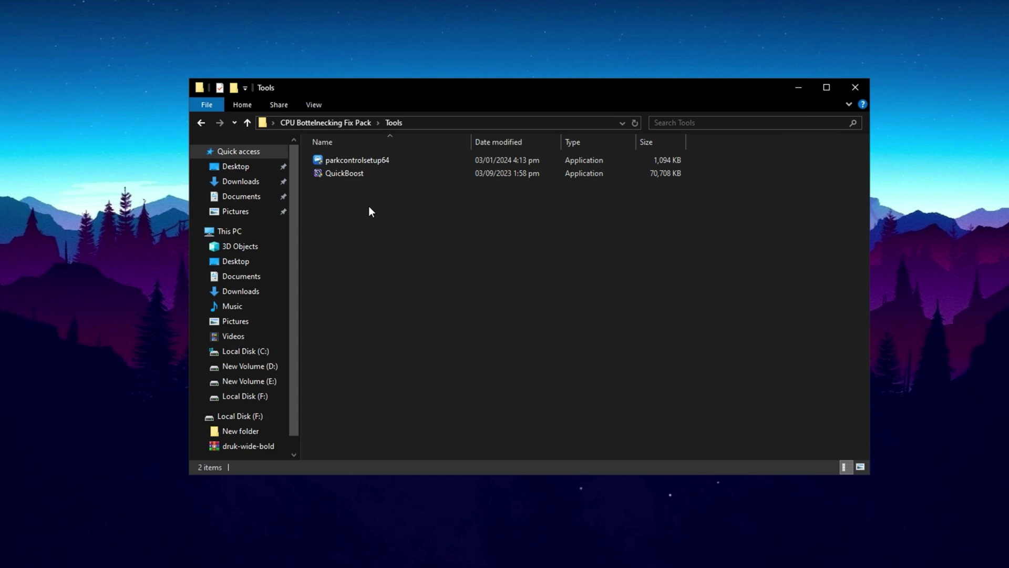
click(346, 174)
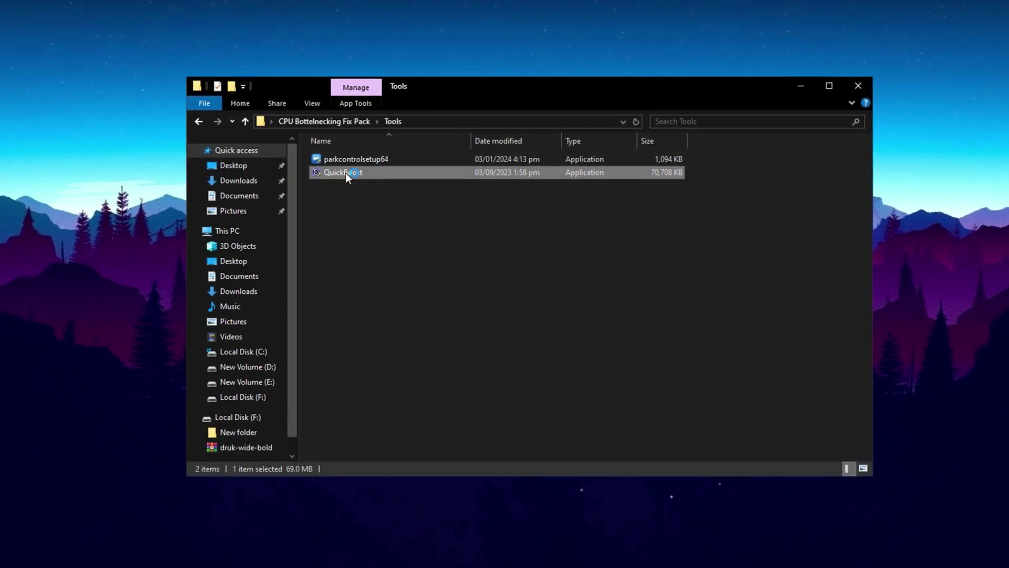
click(473, 389)
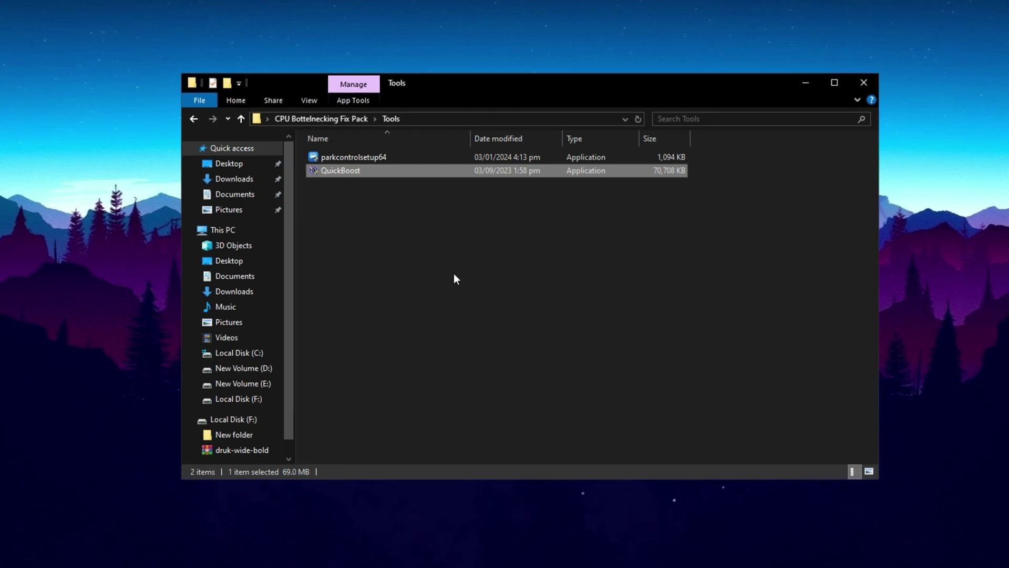
click(583, 330)
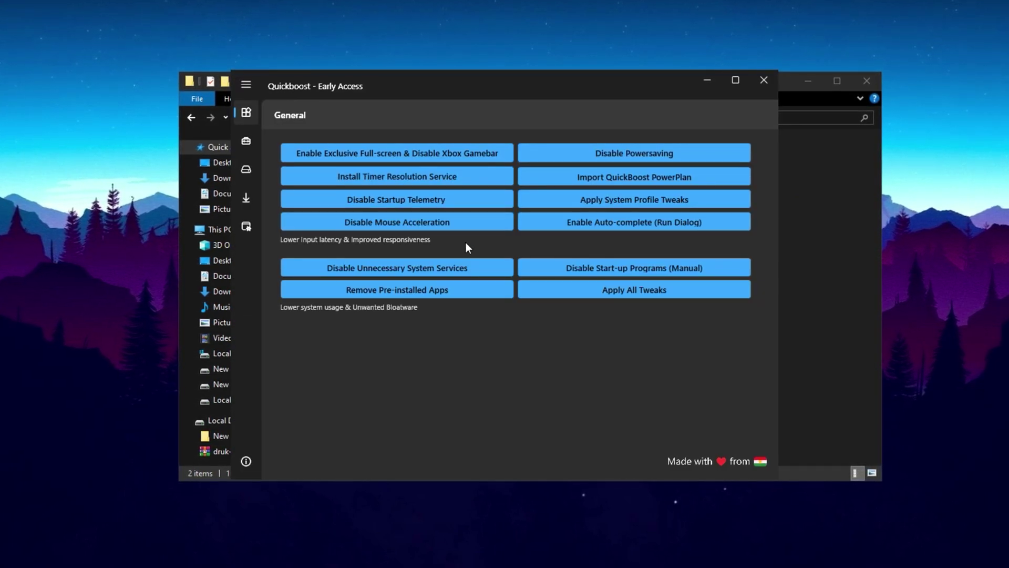
Look through QuickBoost's Advanced, Clean-up, Downloads and Windows pages, then return to General.
click(245, 140)
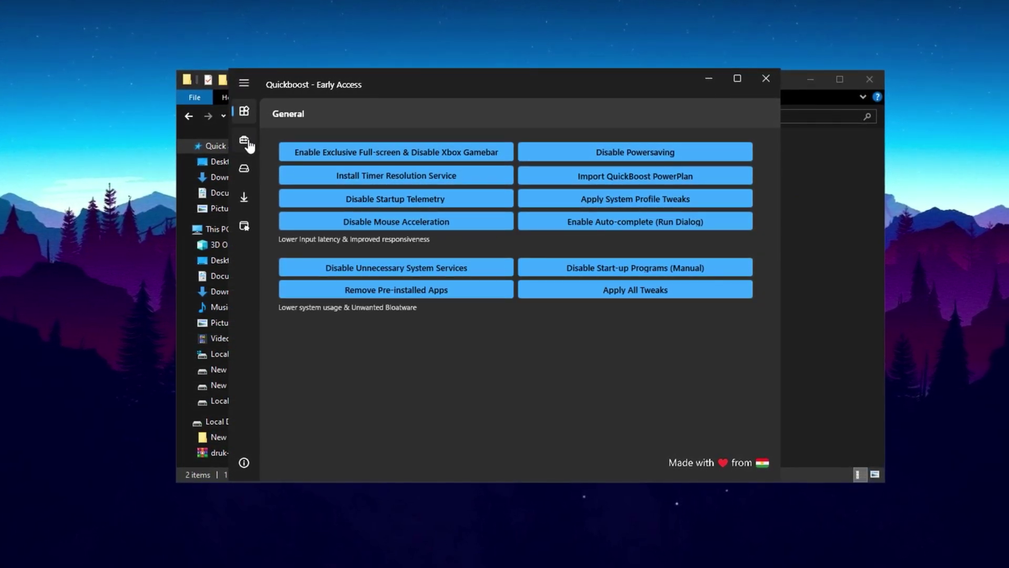
click(245, 171)
click(245, 199)
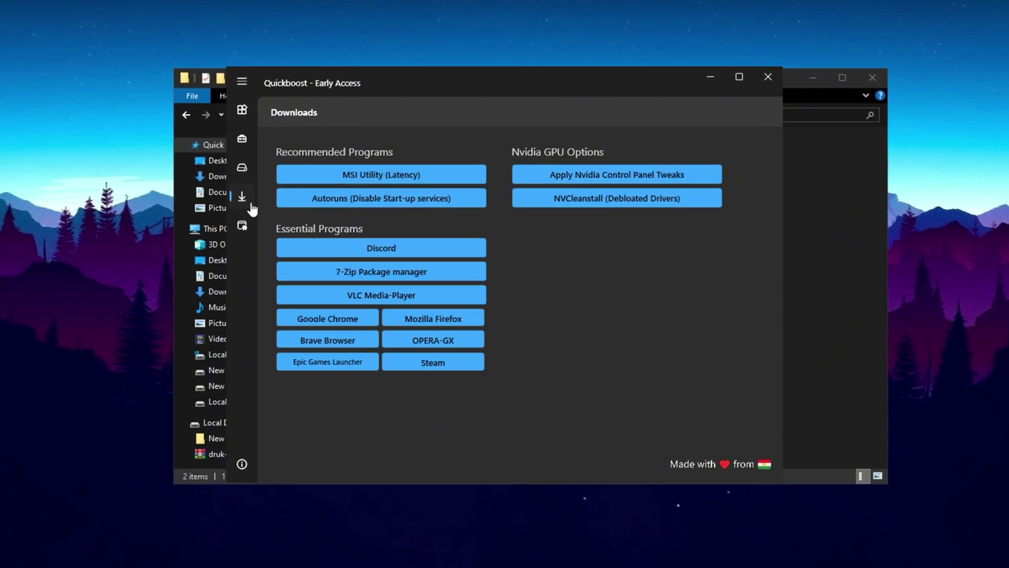
click(242, 227)
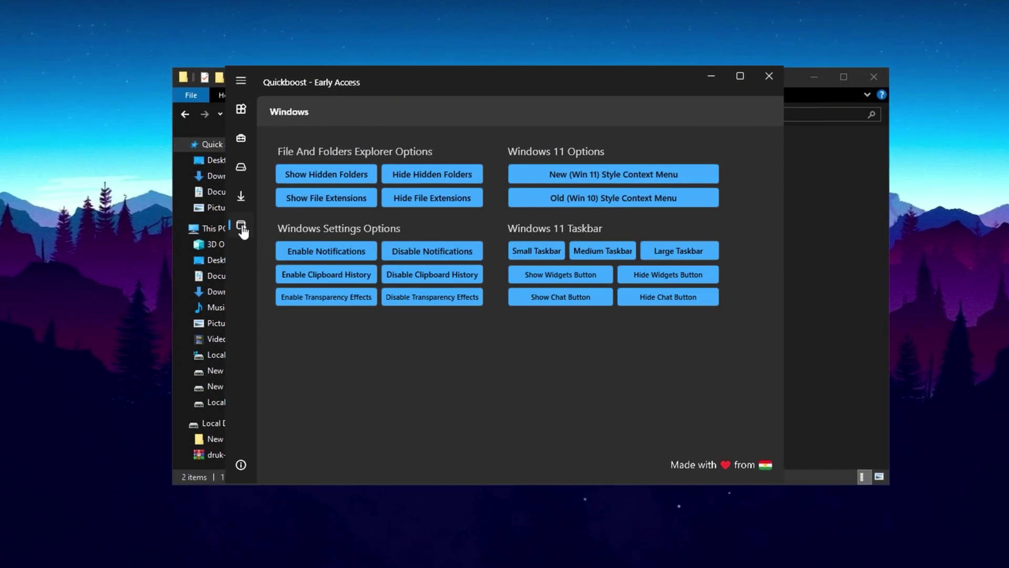
click(242, 109)
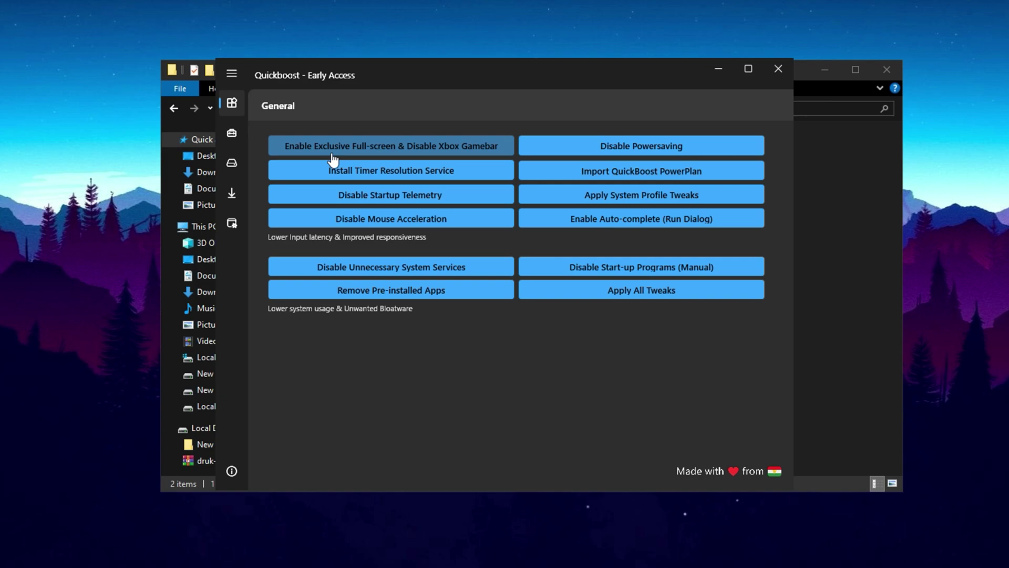
Apply the exclusive full-screen/Game Bar, mouse-acceleration and power-saving tweaks, confirming each.
click(358, 154)
click(593, 322)
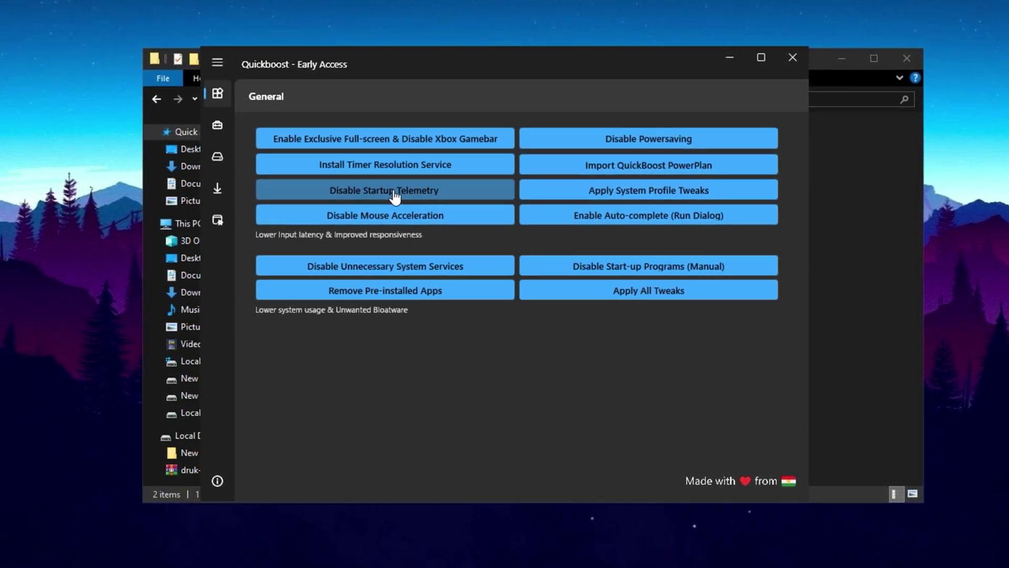
click(377, 218)
click(532, 323)
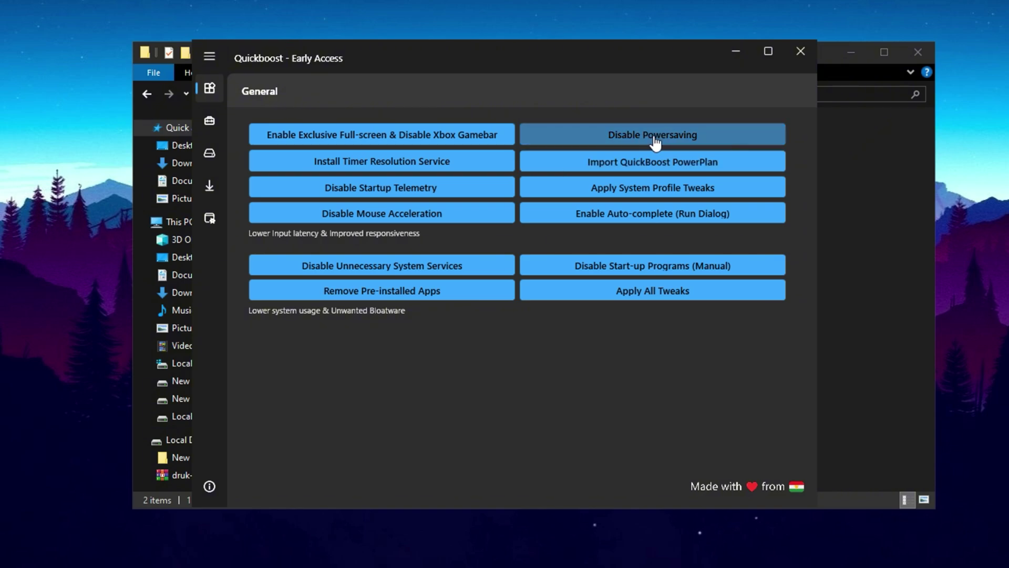
click(655, 138)
click(528, 325)
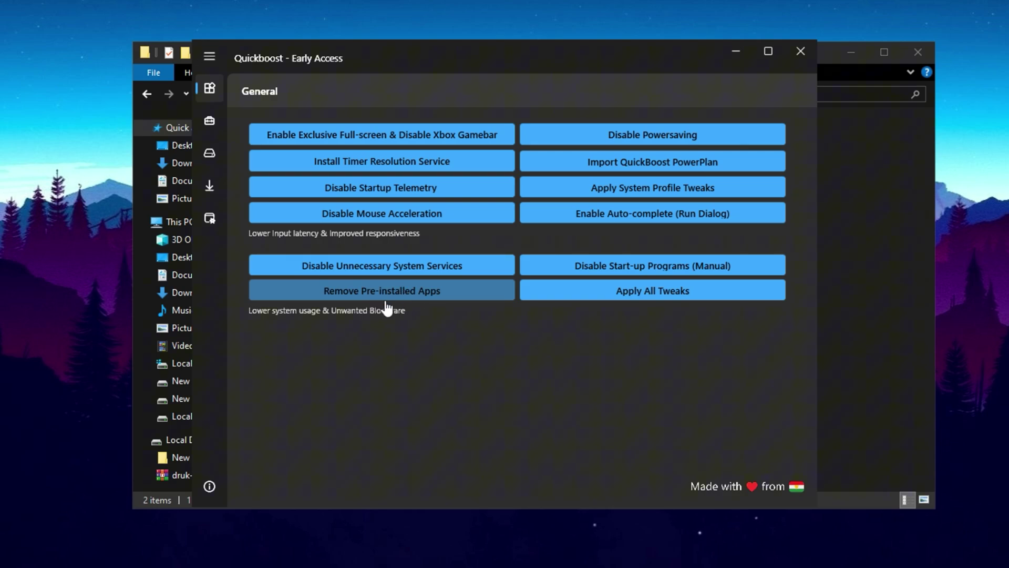
Switch QuickBoost to the Advanced page with PowerThrottling, Memory and BCD tweaks.
click(209, 122)
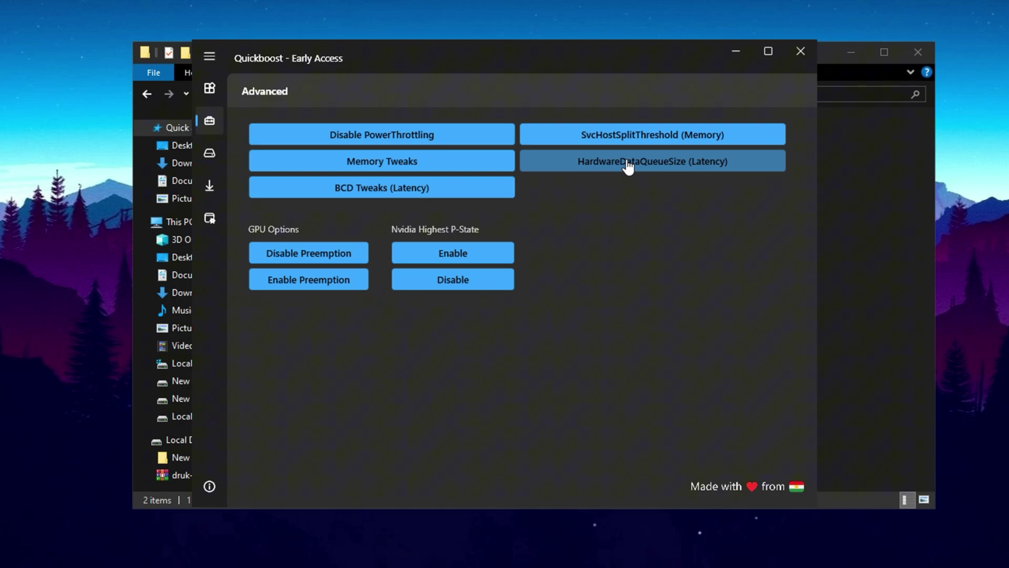
View QuickBoost's Clean-up and Windows pages, then close the app.
click(211, 156)
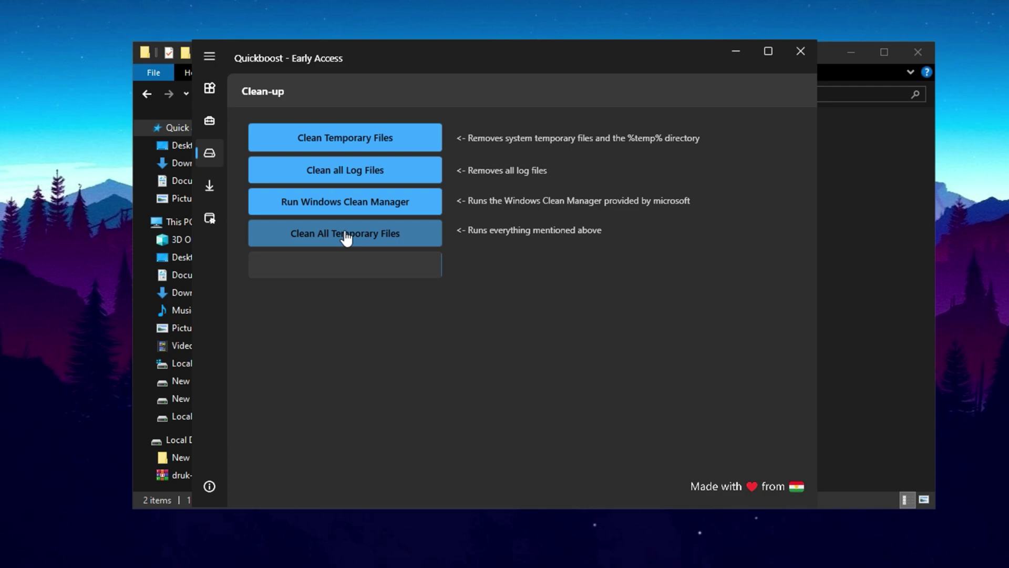
click(213, 220)
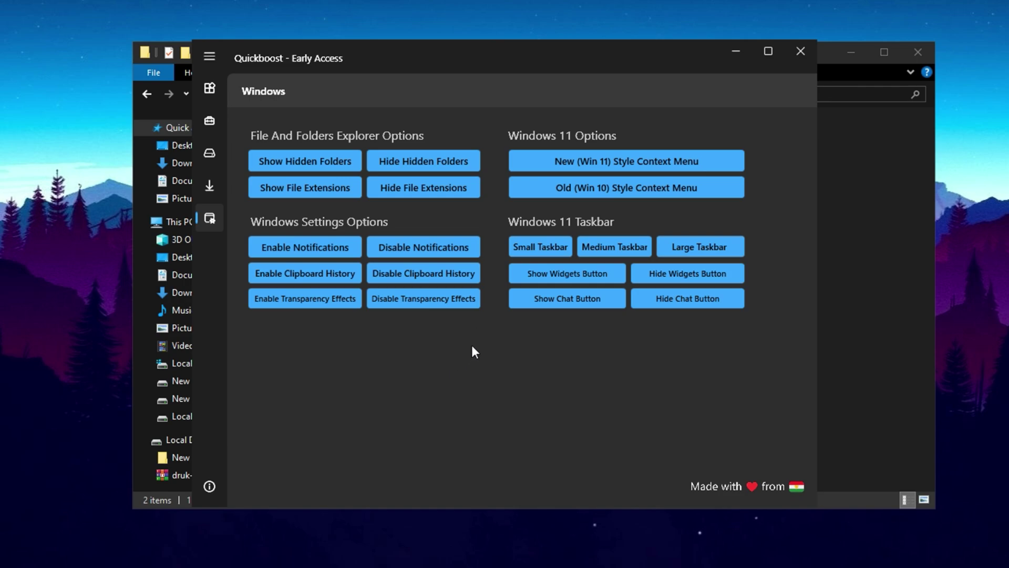
click(801, 52)
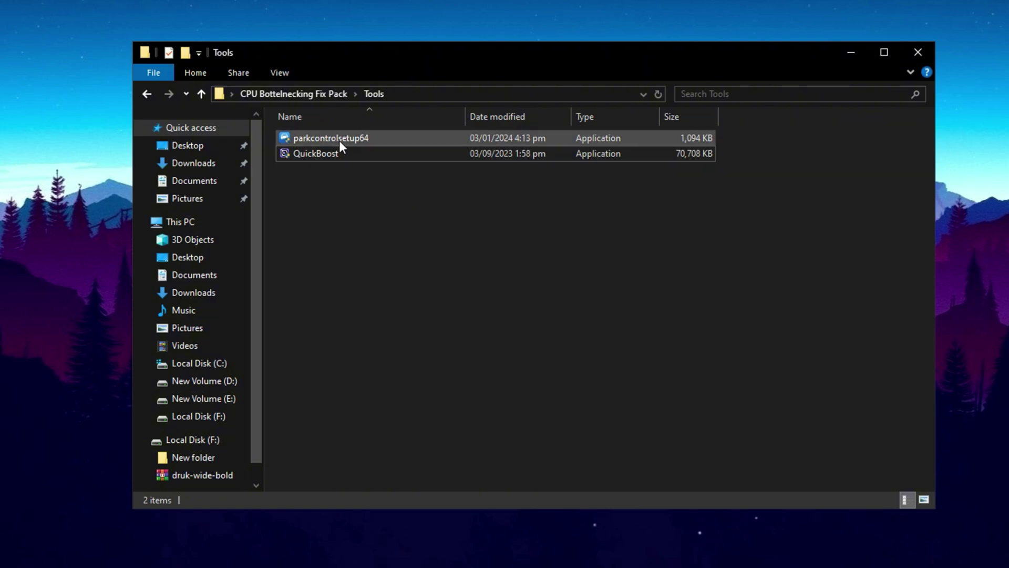
Make Bitsum Highest Performance the active ParkControl profile and apply its parking and scaling settings.
click(364, 139)
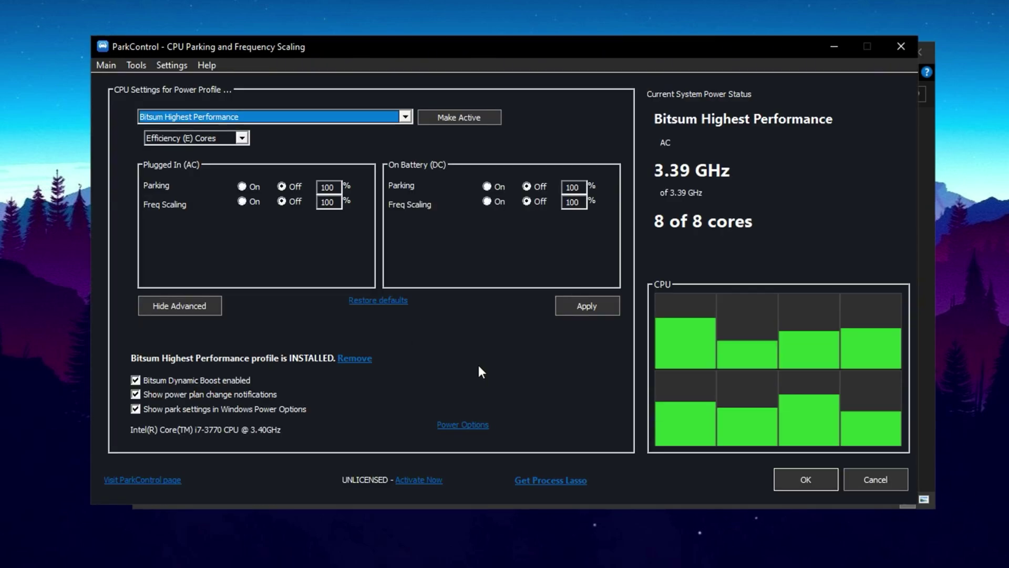
click(350, 117)
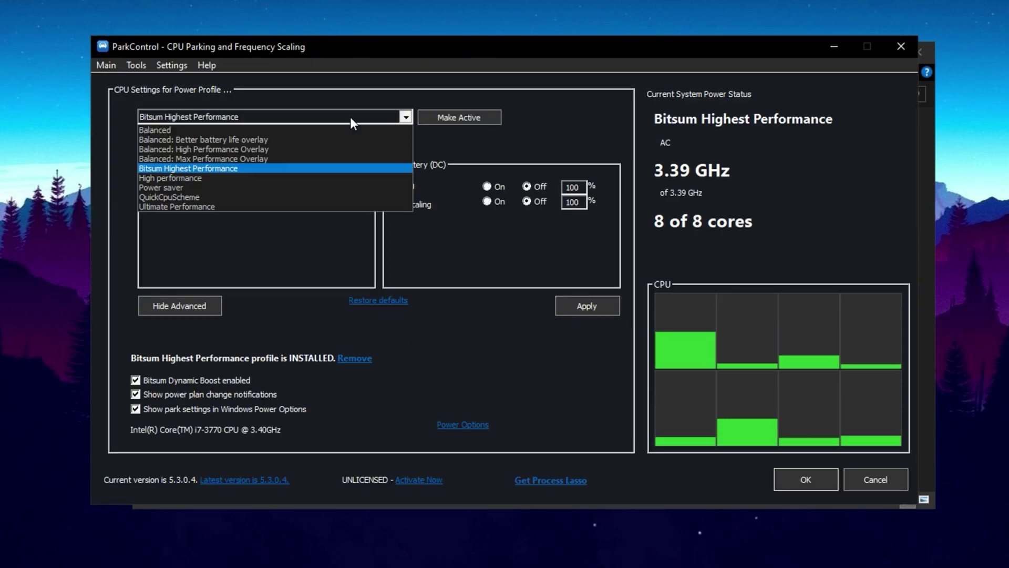
click(216, 168)
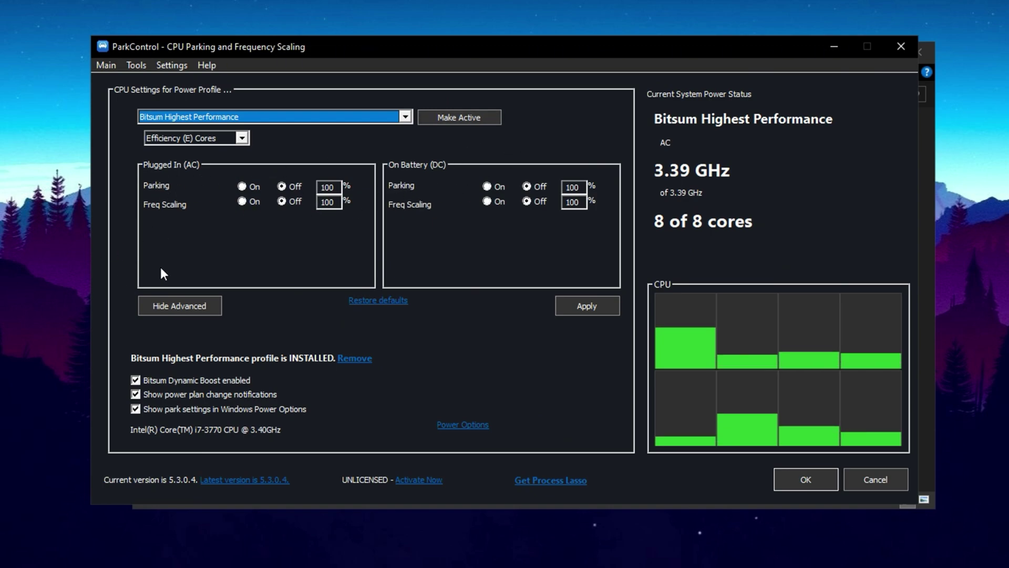
mouse_move(165, 382)
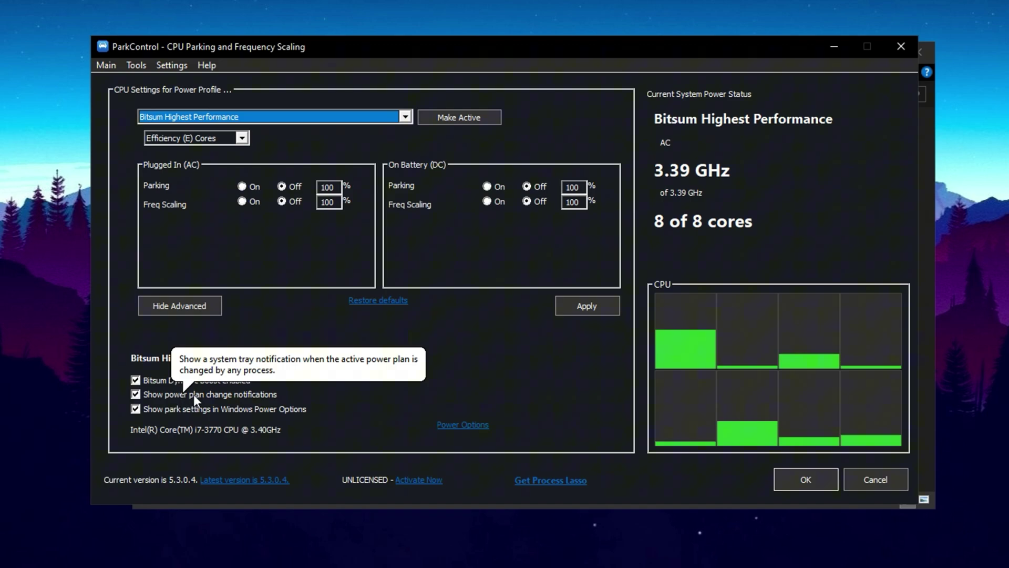
click(453, 425)
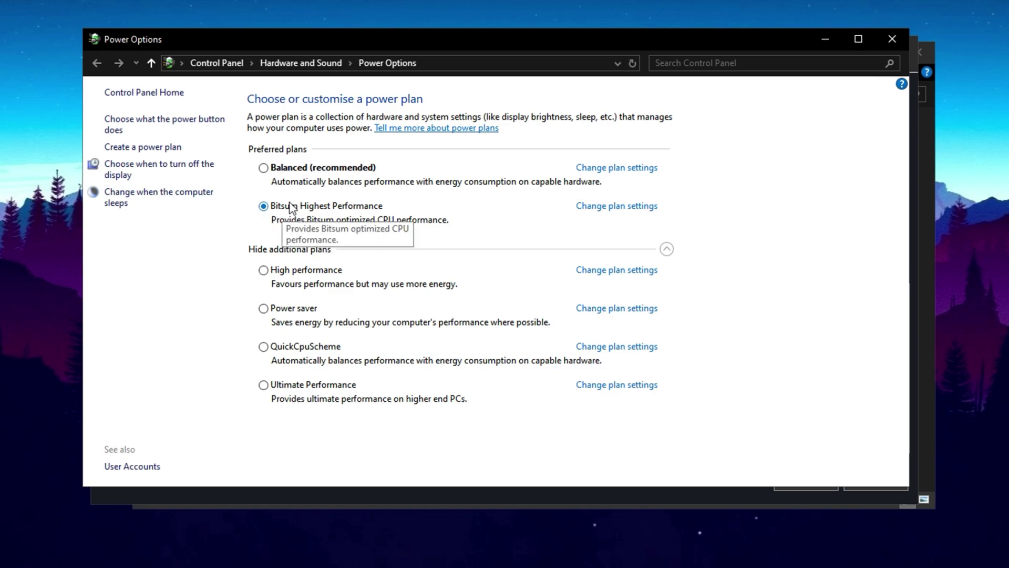
click(891, 40)
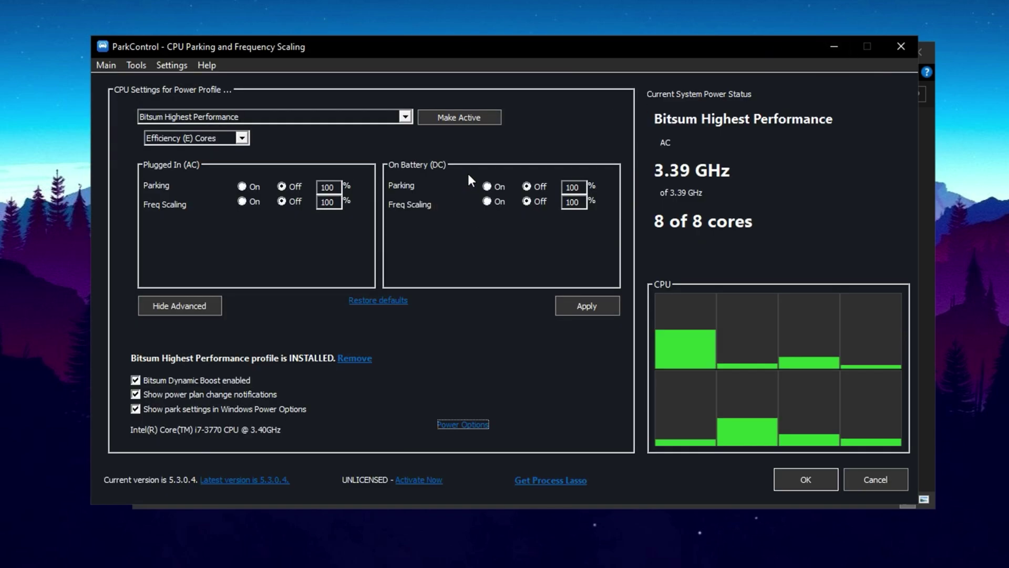
click(466, 118)
click(565, 304)
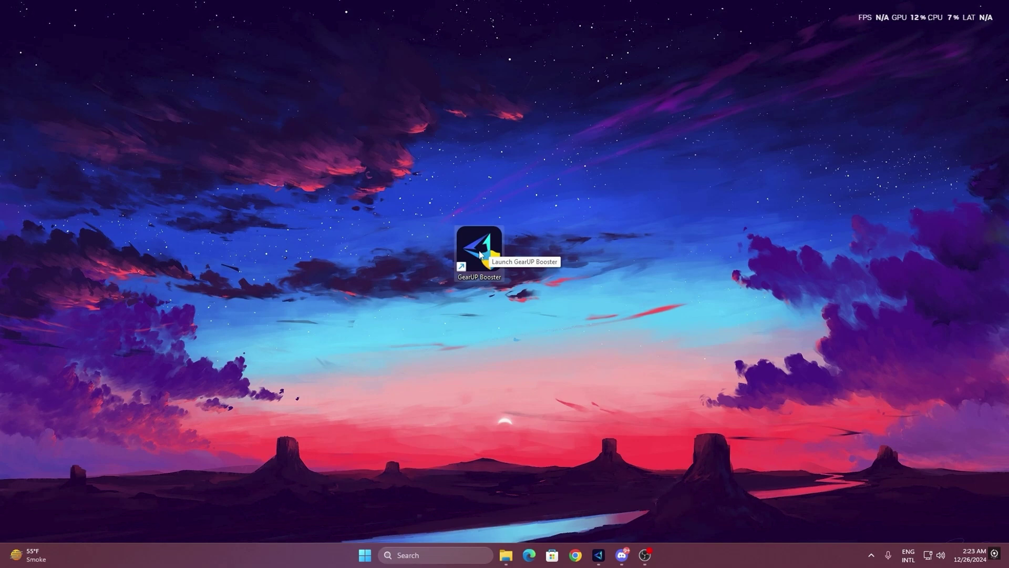
Launch GearUP Booster, browse the Games catalogue, and start boosting Fortnite from Home.
double_click(460, 245)
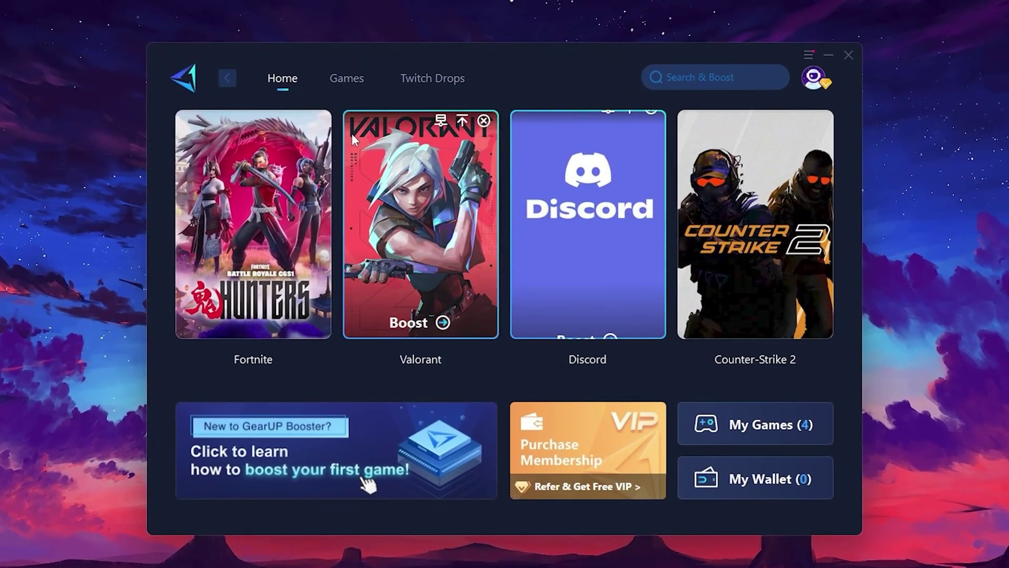
mouse_move(768, 205)
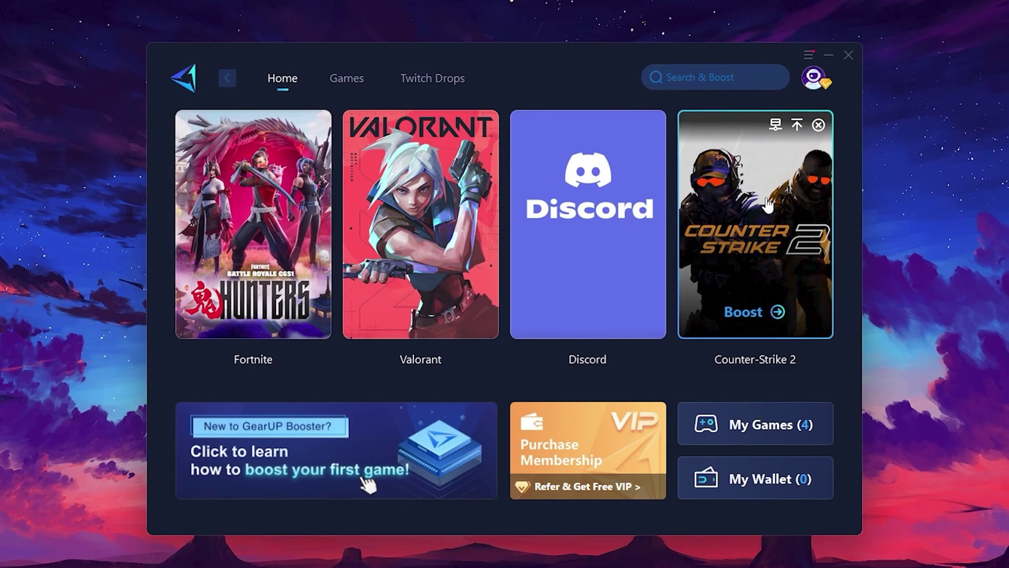
click(343, 81)
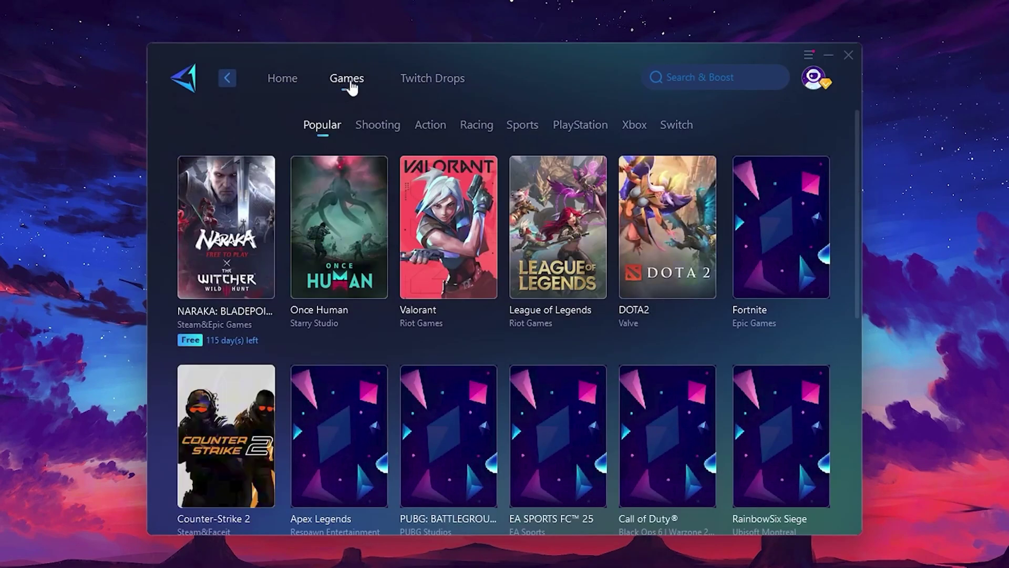
mouse_move(695, 187)
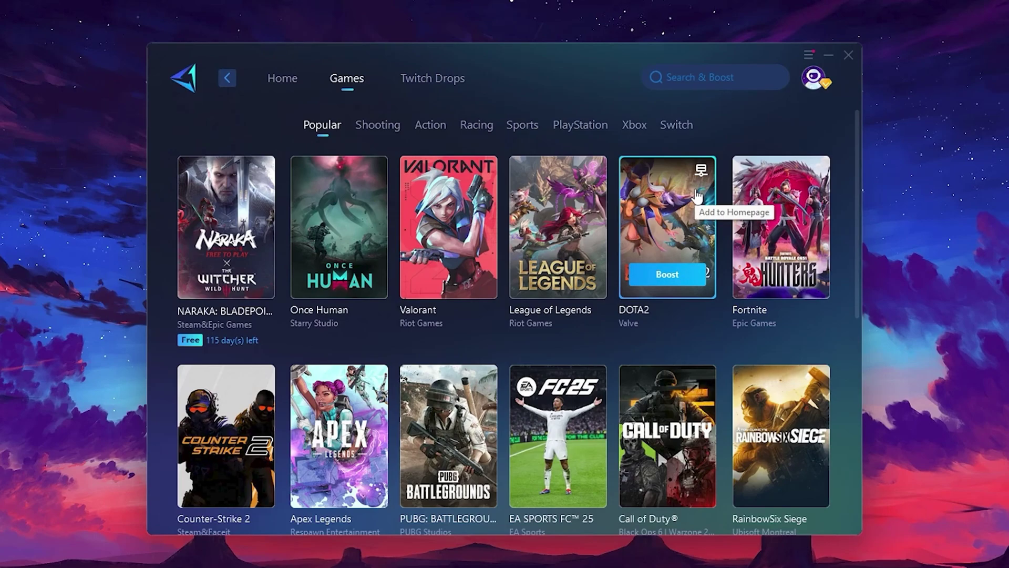
click(284, 84)
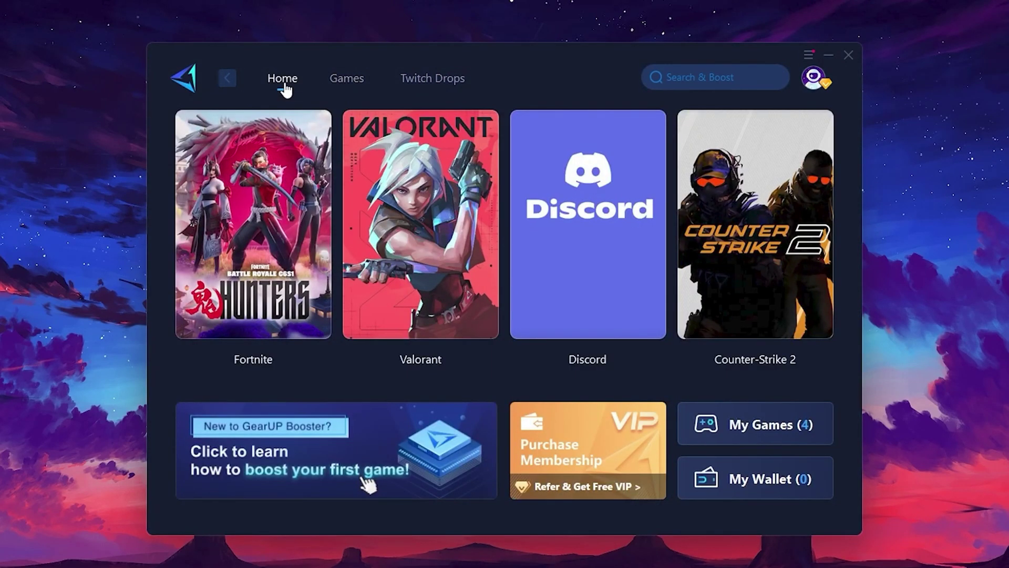
mouse_move(284, 208)
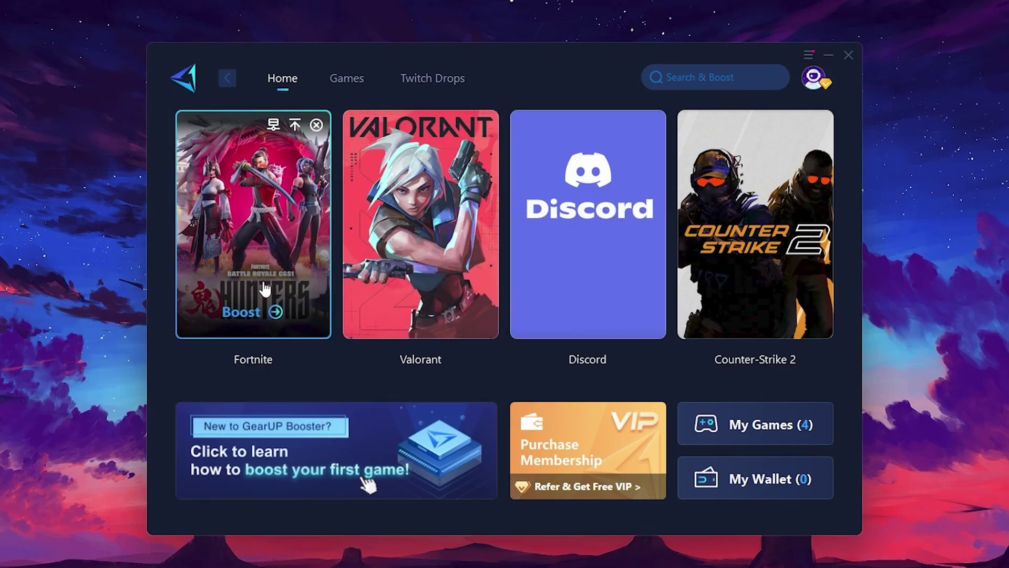
click(243, 314)
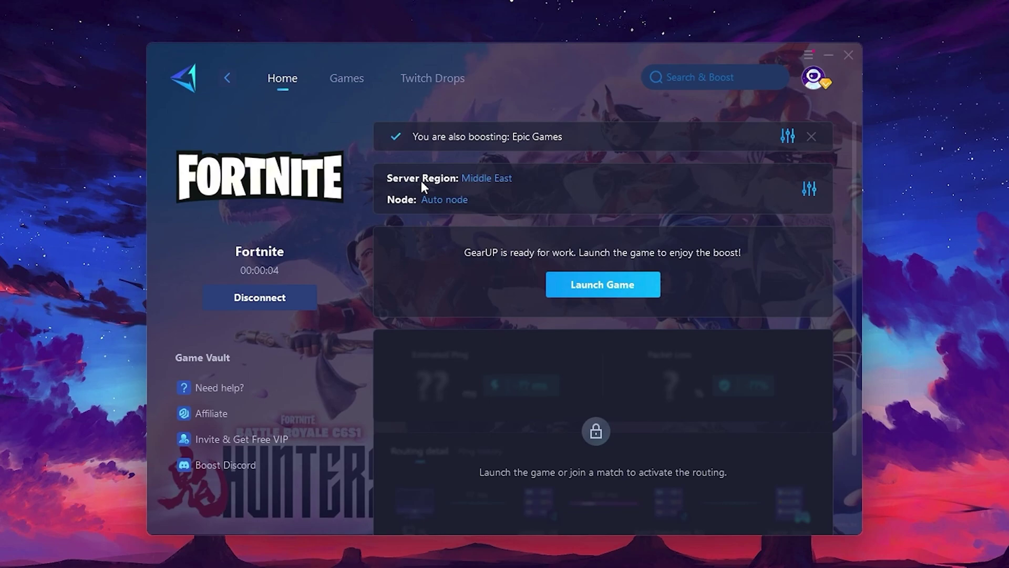
click(491, 179)
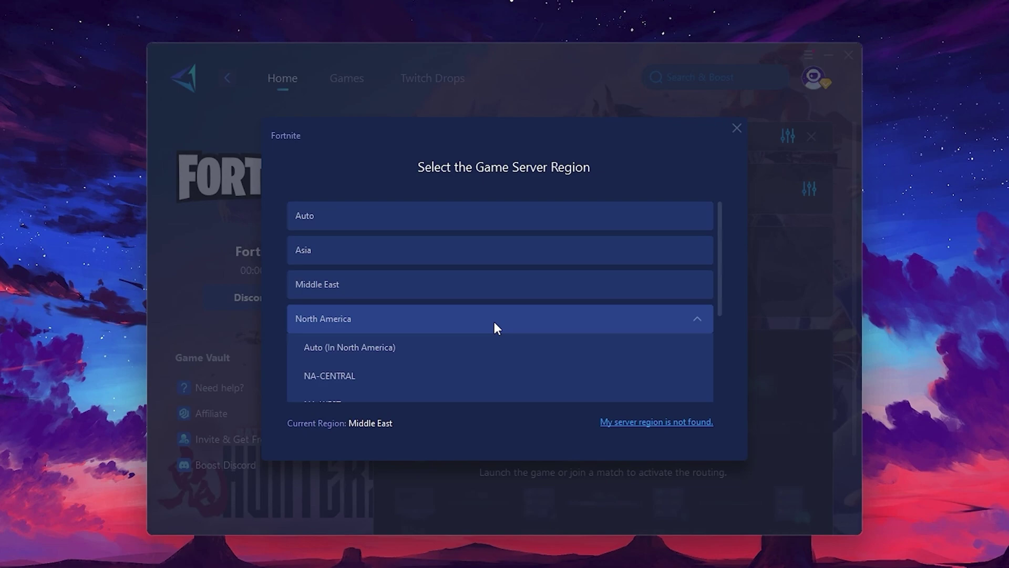
scroll(465, 314, down, 1)
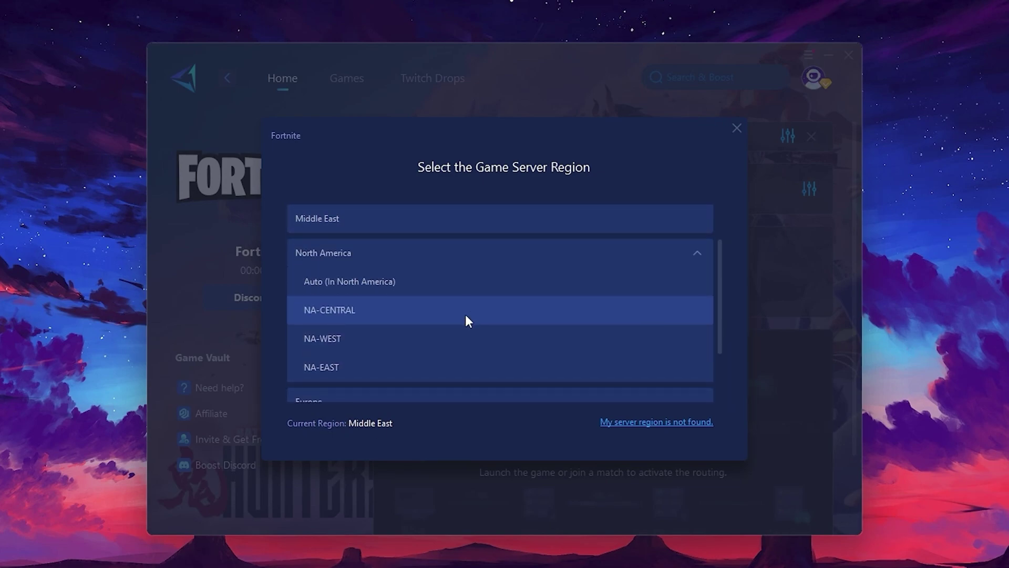
scroll(366, 273, up, 1)
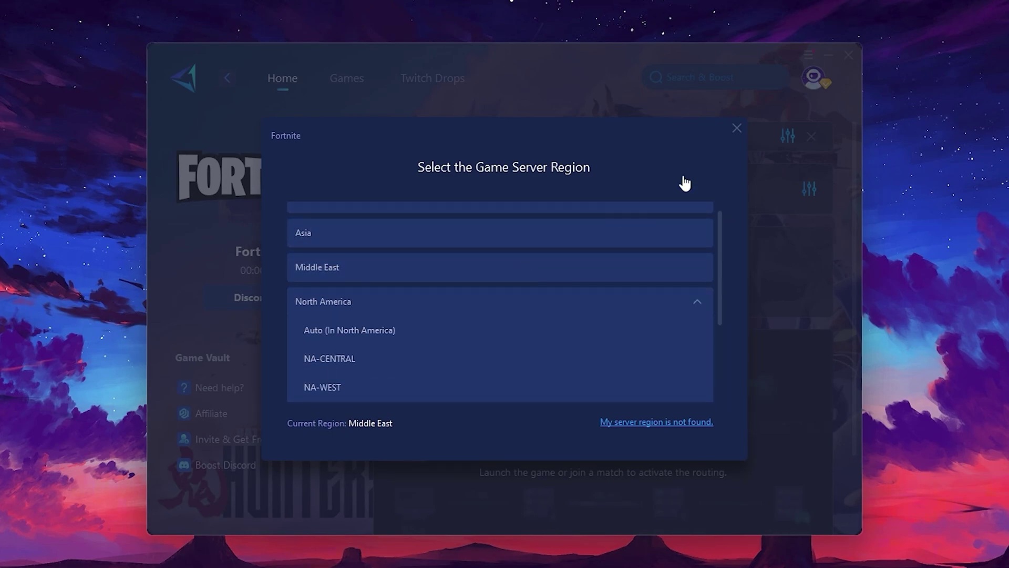
click(737, 129)
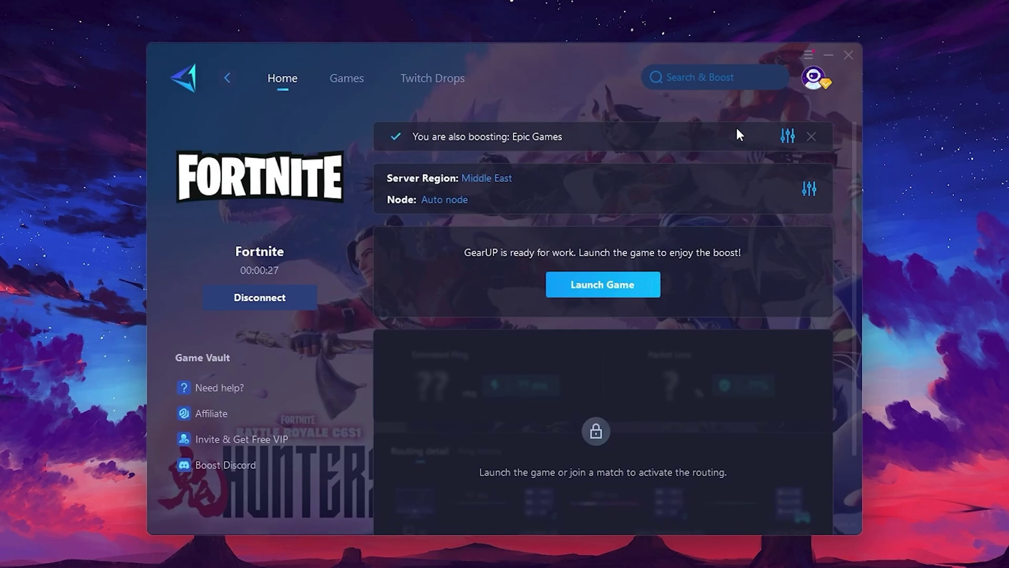
Browse the server node list and close the node picker, keeping Auto node.
click(439, 203)
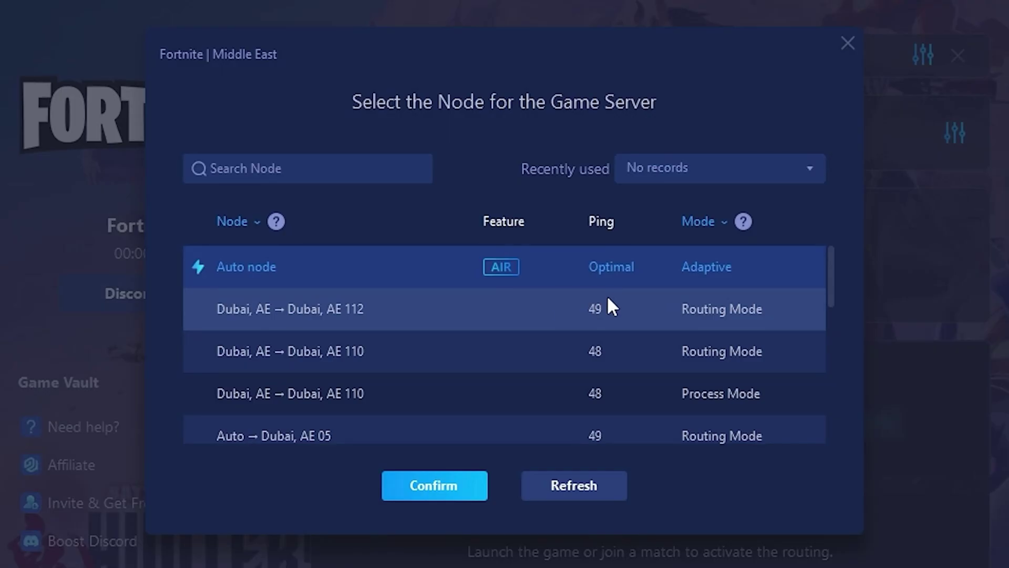
scroll(578, 321, down, 2)
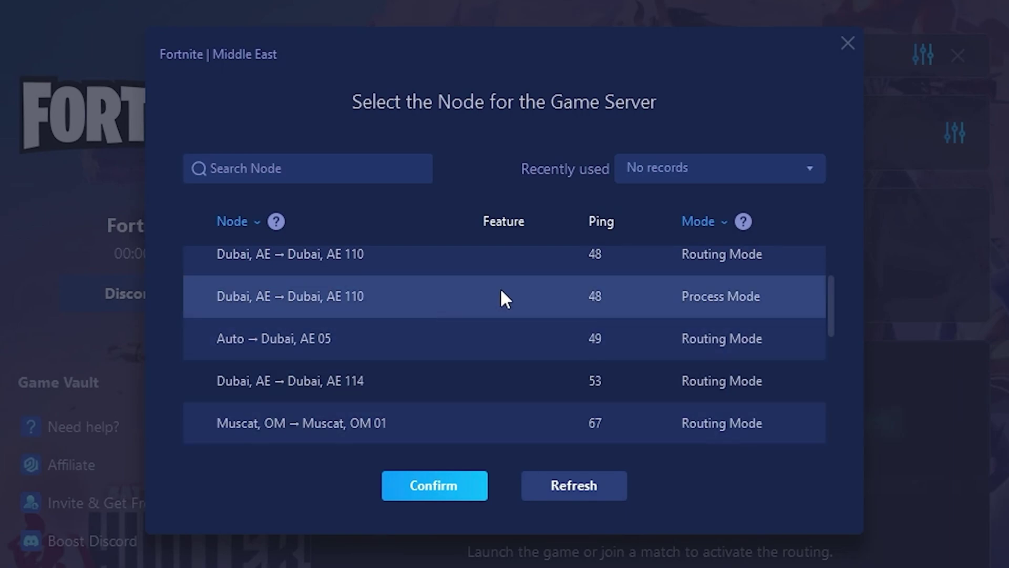
scroll(630, 347, up, 2)
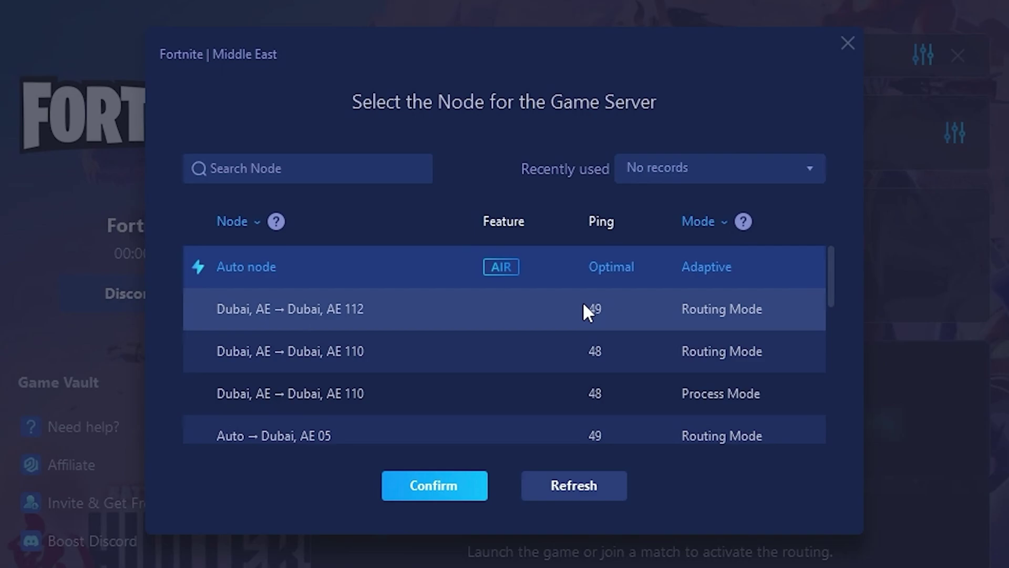
click(848, 44)
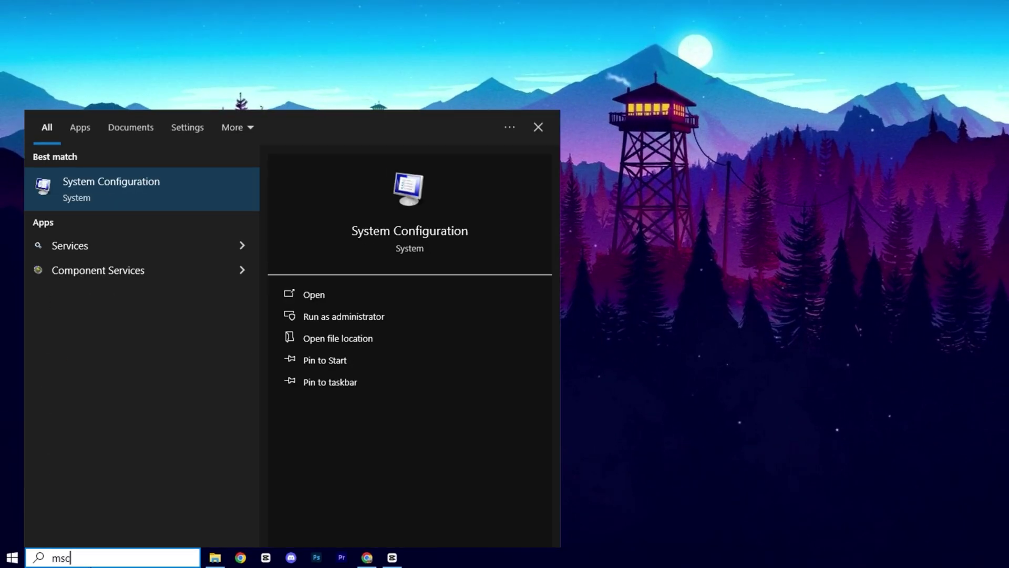
In System Configuration's Boot advanced options, set Number of processors to 8 and confirm.
click(150, 184)
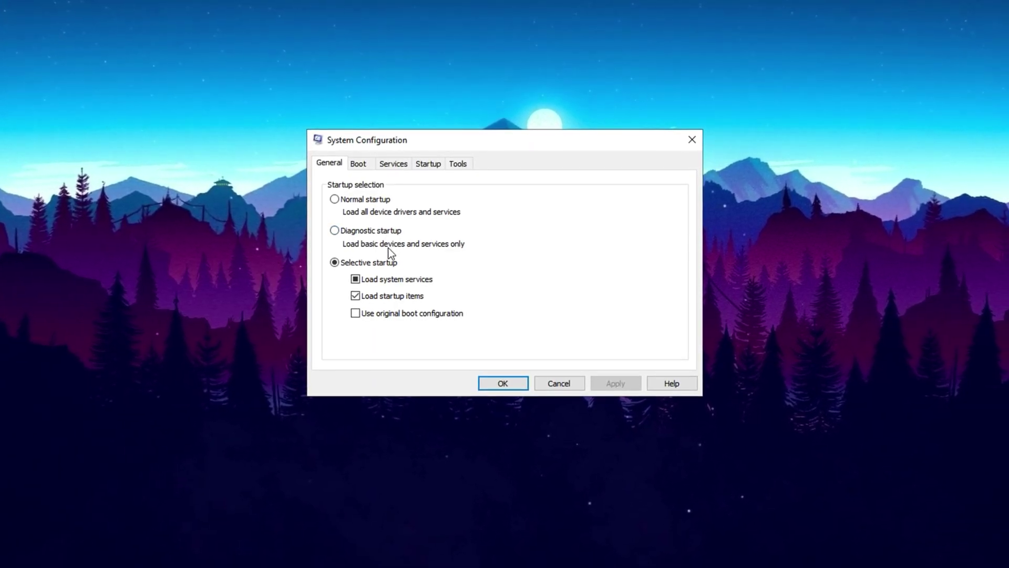
click(356, 164)
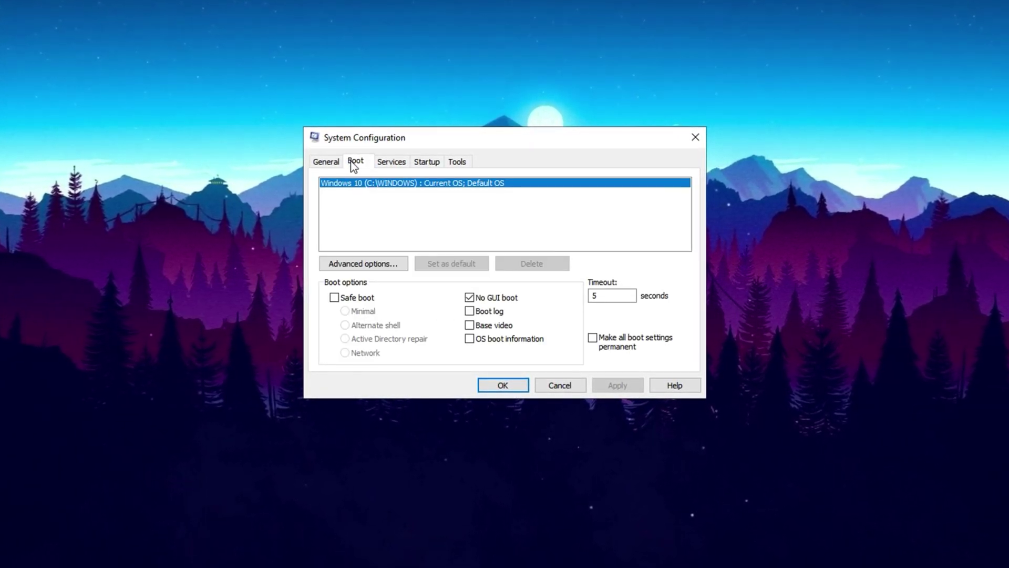
click(348, 263)
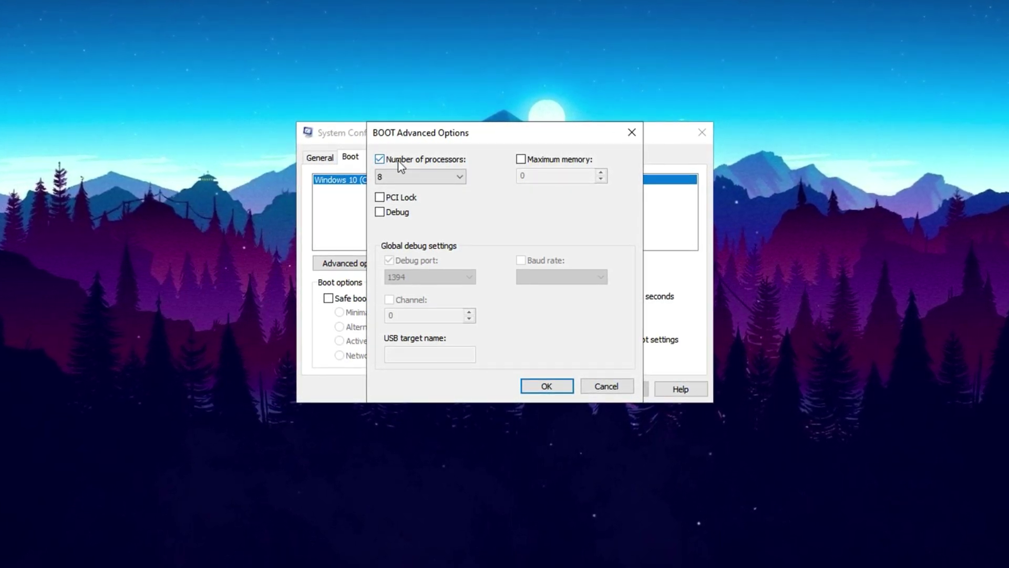
click(402, 176)
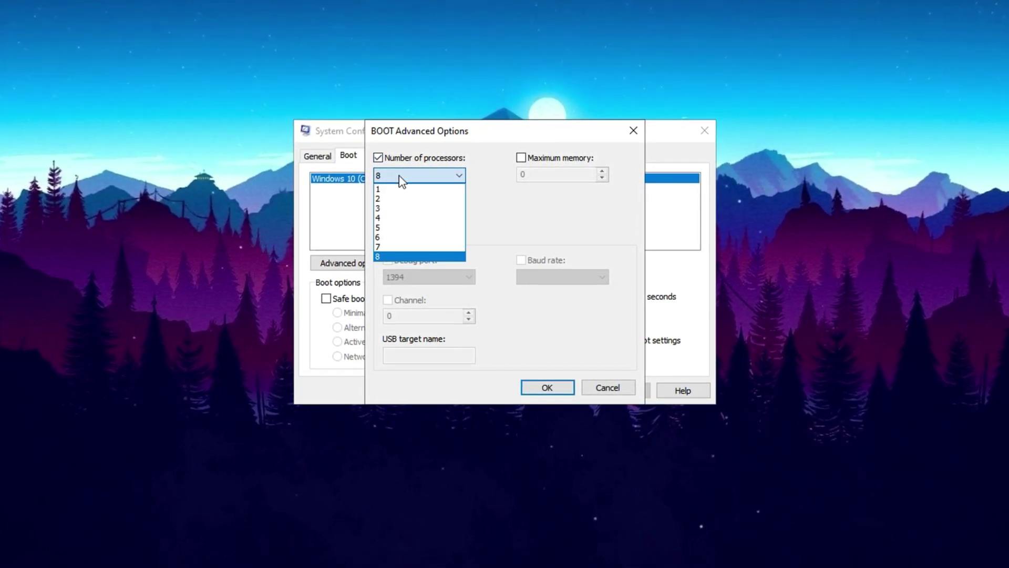
click(400, 257)
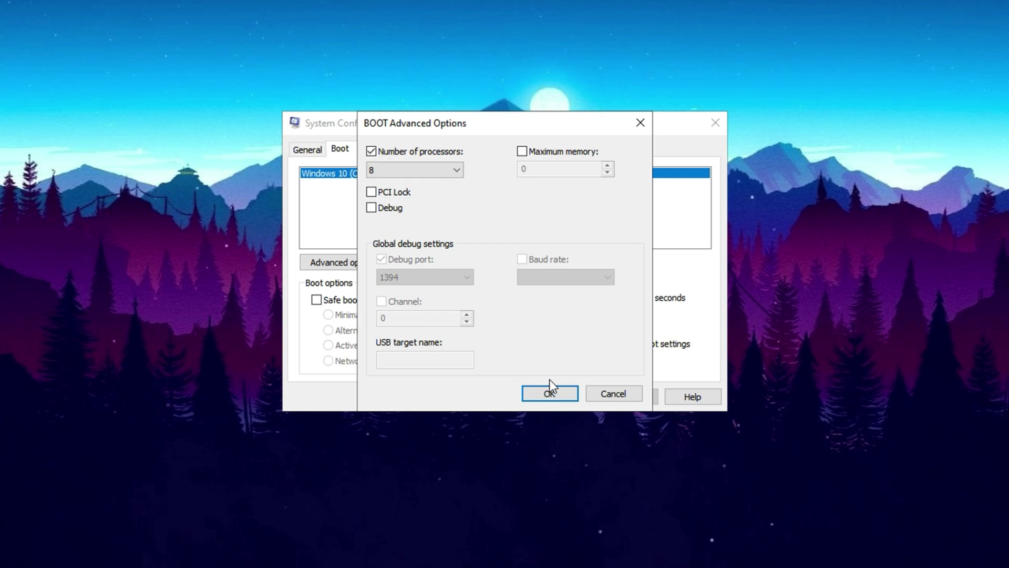
click(550, 392)
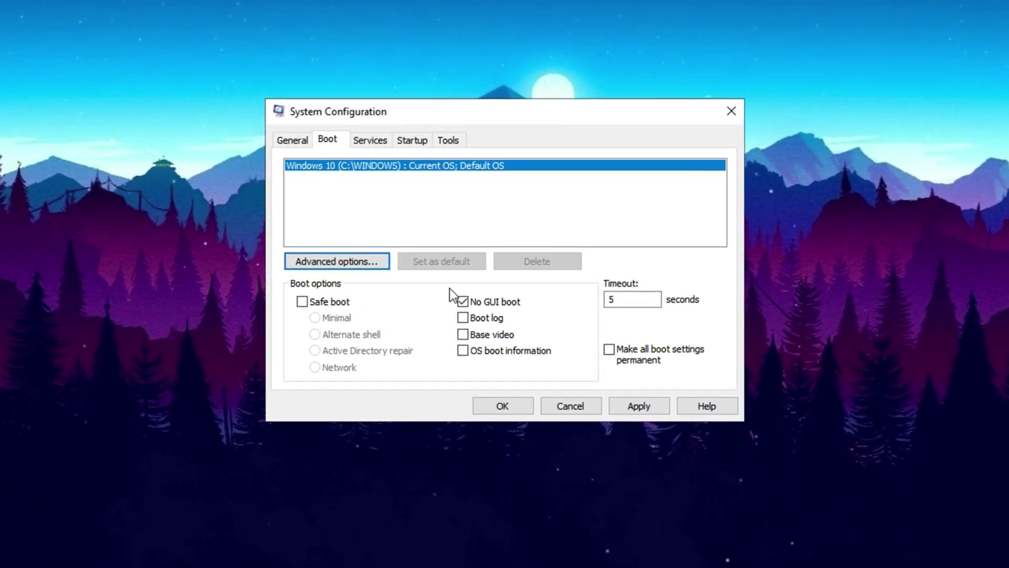
Hide all Microsoft services and review the disabled Easy Anti-Cheat, Wondershare, Cortex, Epic and Steam services.
click(367, 140)
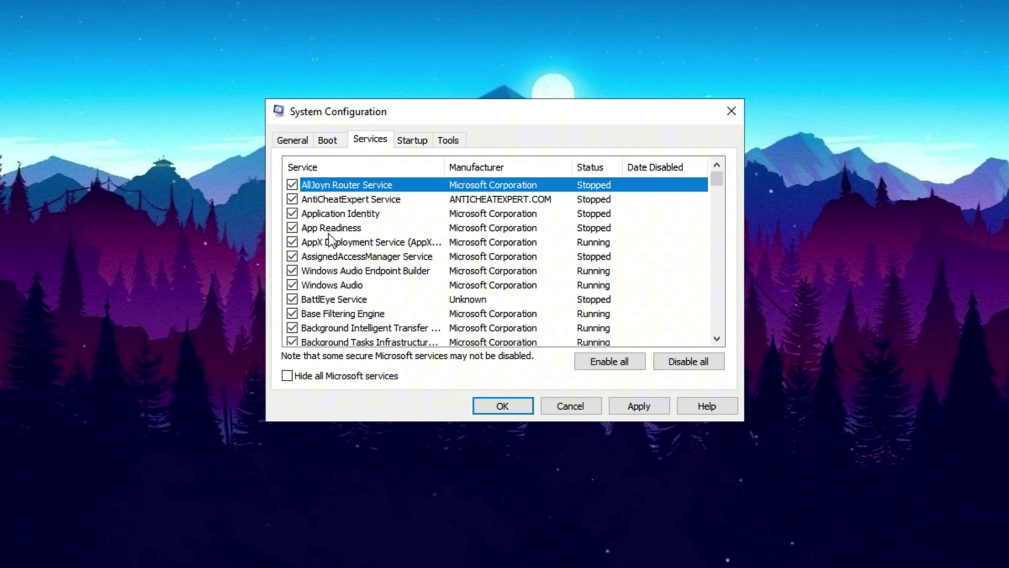
click(296, 376)
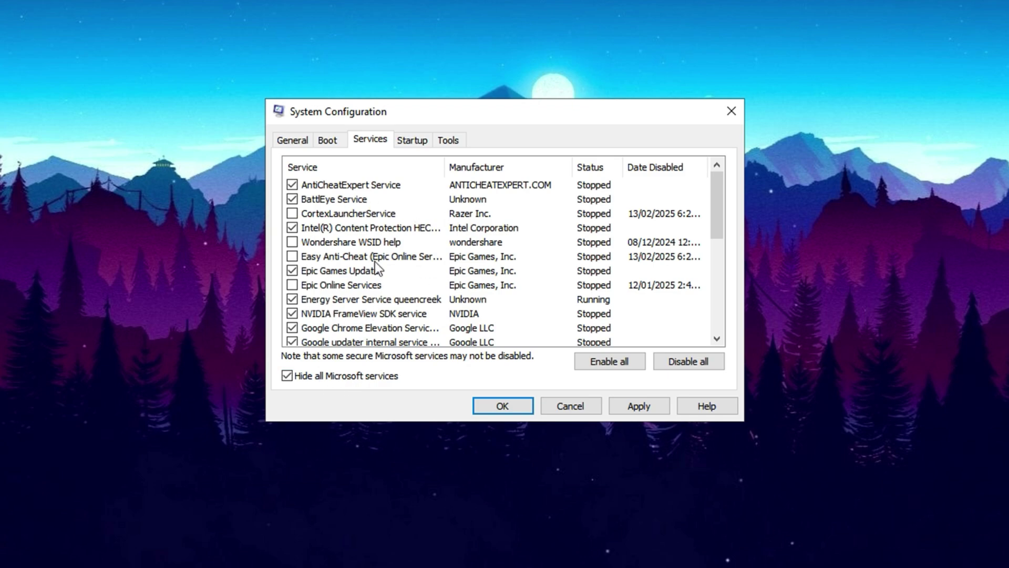
scroll(343, 291, down, 5)
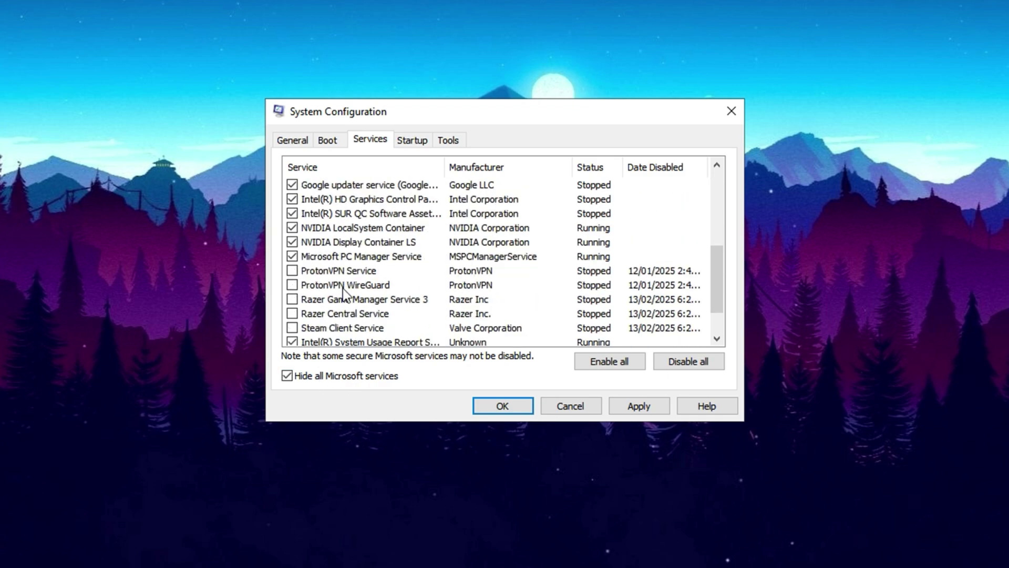
scroll(344, 291, up, 6)
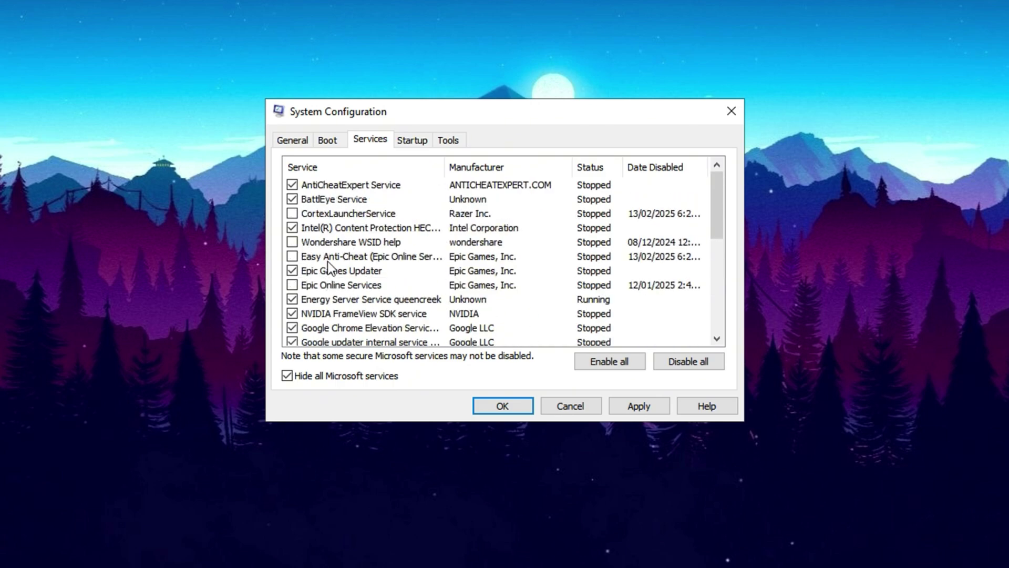
click(326, 260)
click(327, 247)
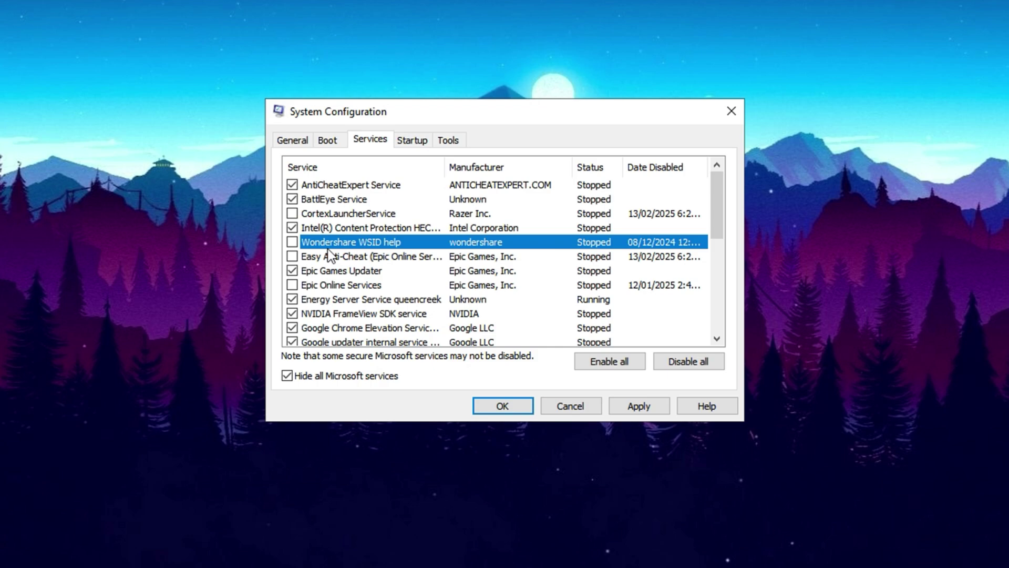
click(347, 216)
click(334, 284)
scroll(333, 283, down, 2)
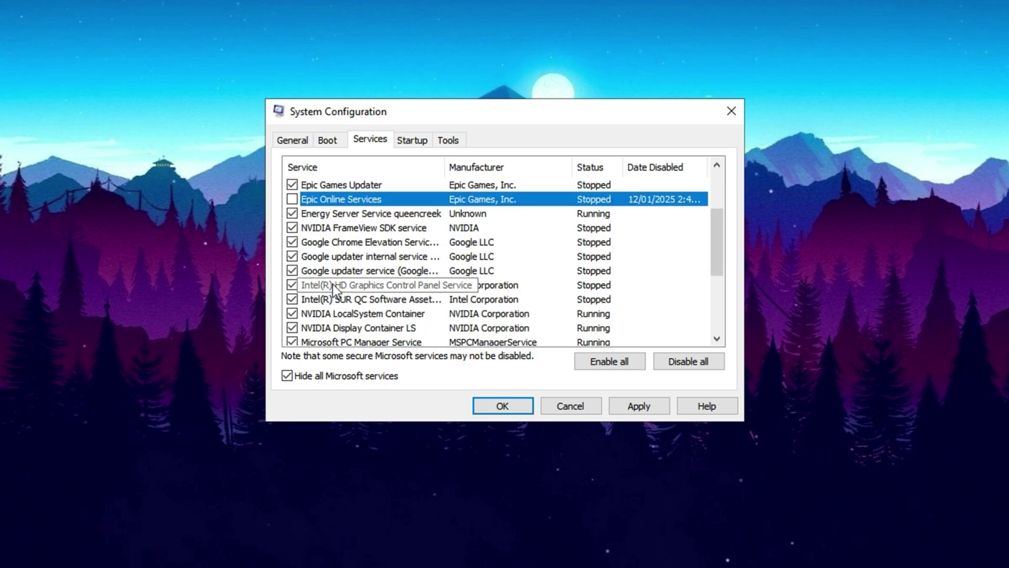
scroll(333, 287, down, 3)
click(355, 285)
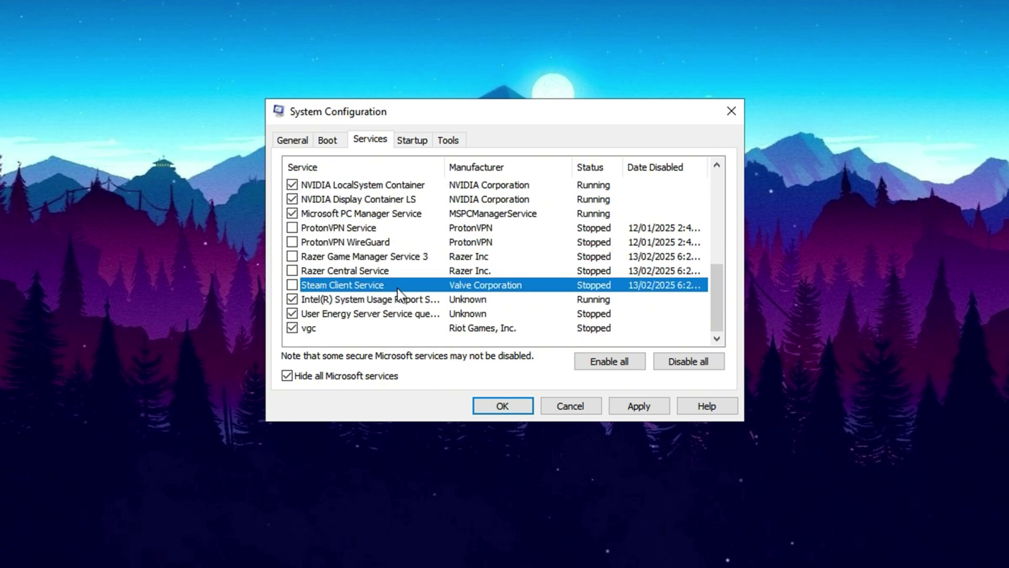
Apply the service changes and open Task Manager from the Startup tab.
click(648, 410)
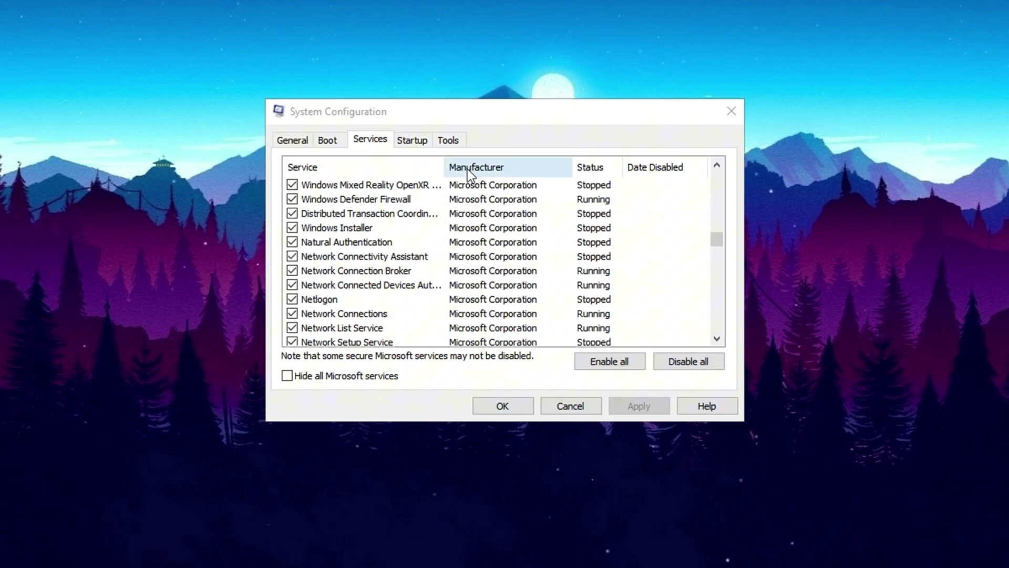
click(414, 140)
click(488, 190)
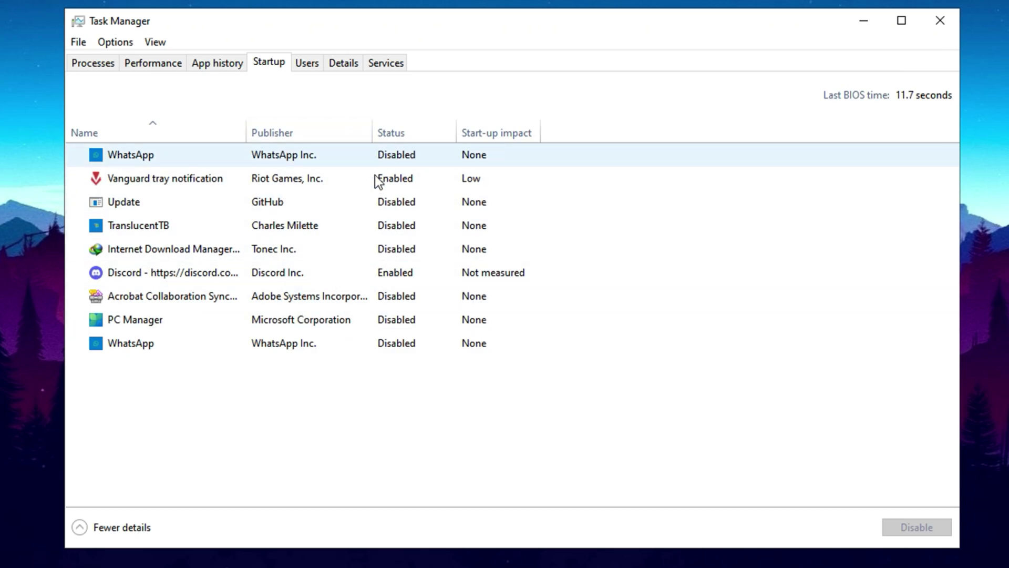
Leave the Discord startup entry unchanged, close Task Manager, and confirm System Configuration with OK.
right_click(342, 275)
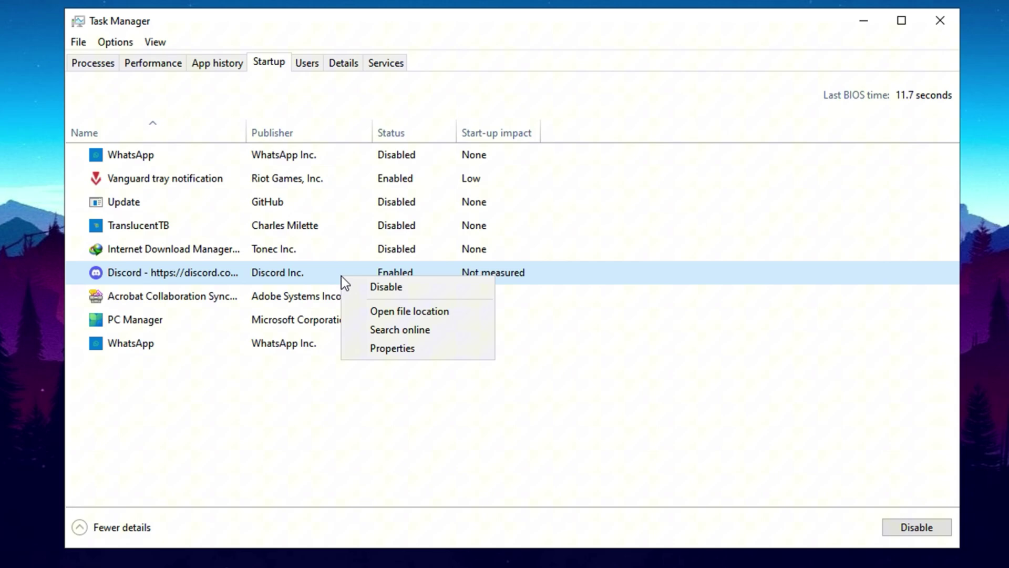
click(303, 277)
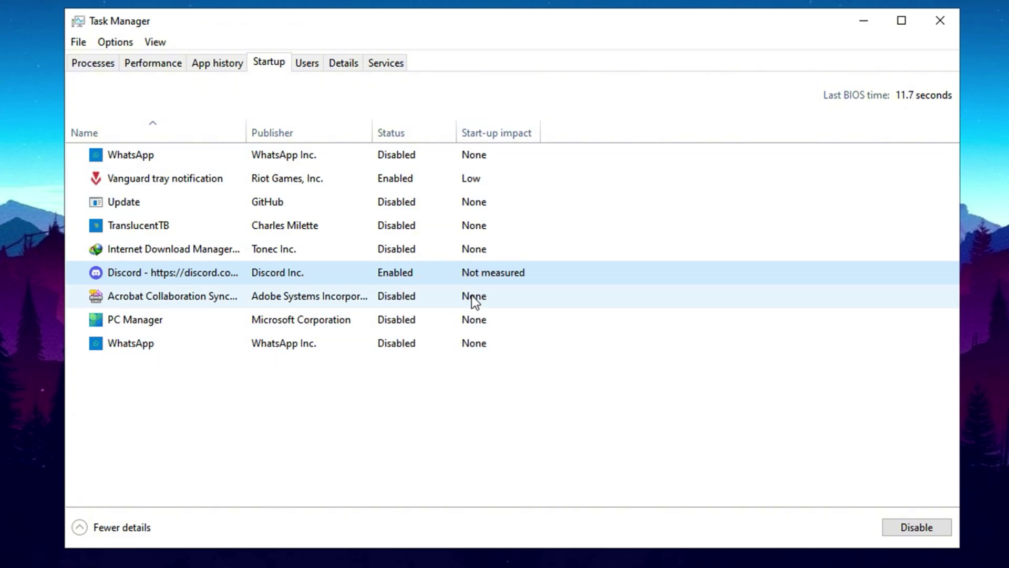
click(950, 20)
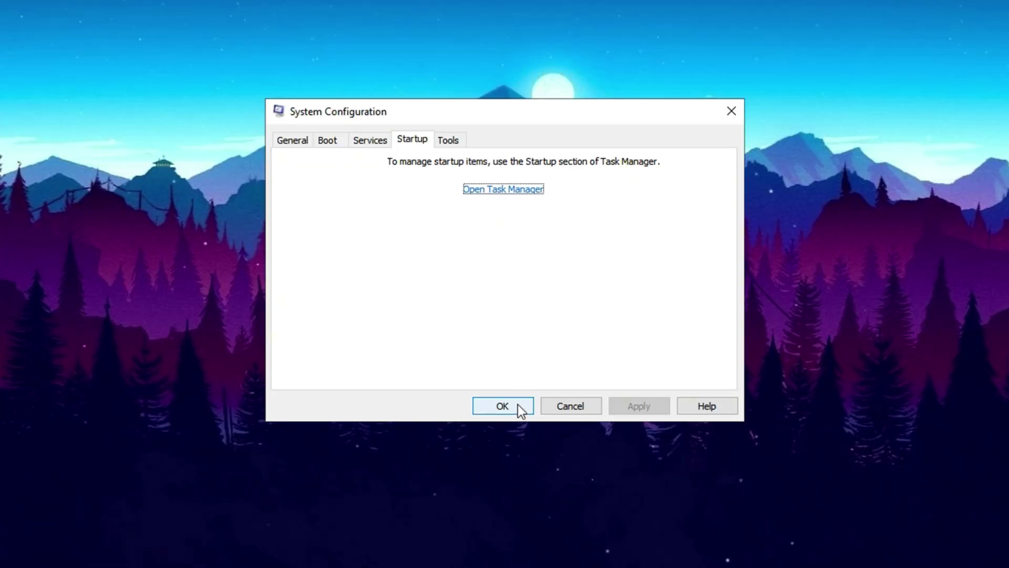
click(504, 405)
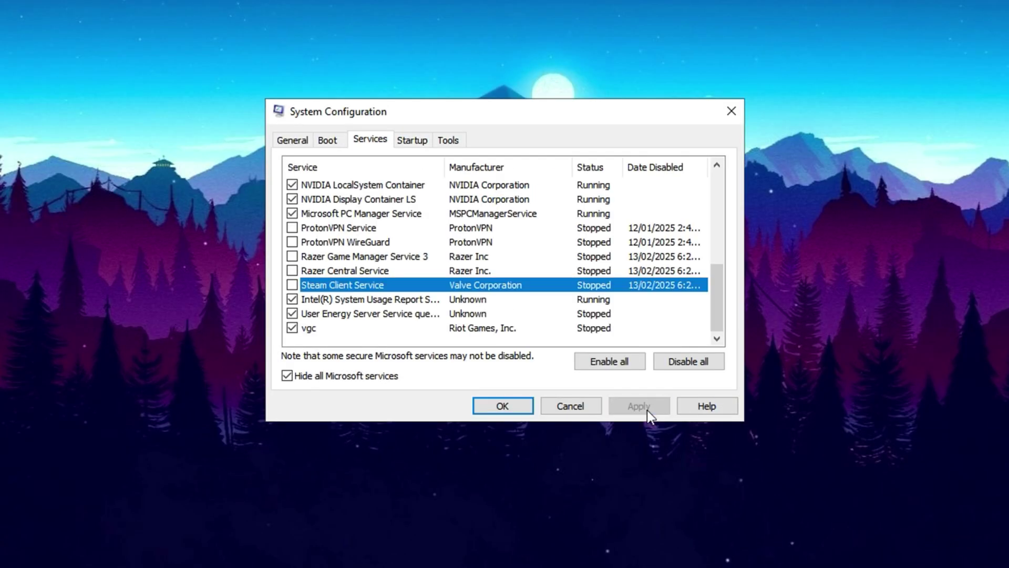
click(503, 406)
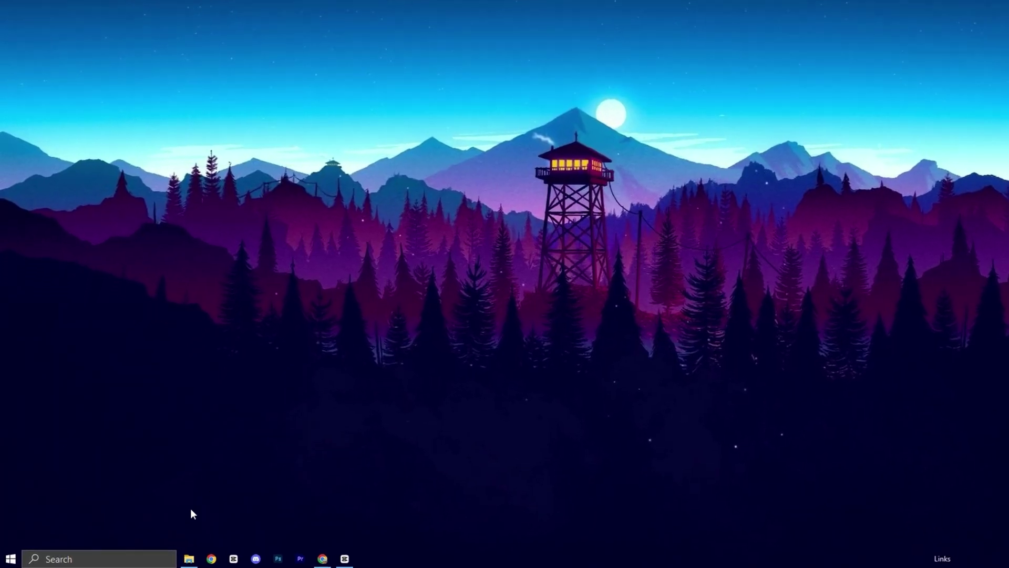
Search Windows for 'priva' and open the Privacy settings best match.
text(pric)
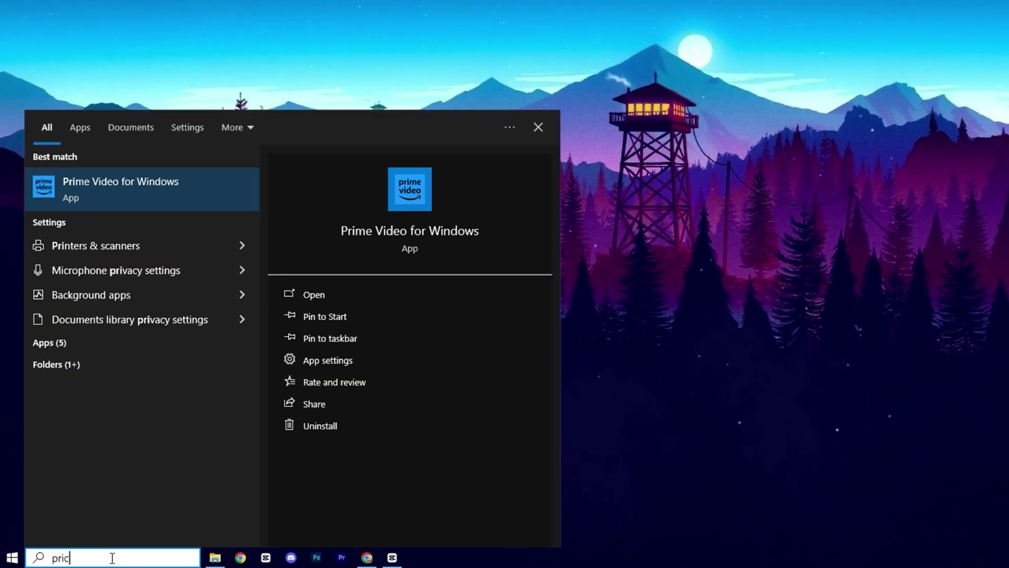
key(BackSpace)
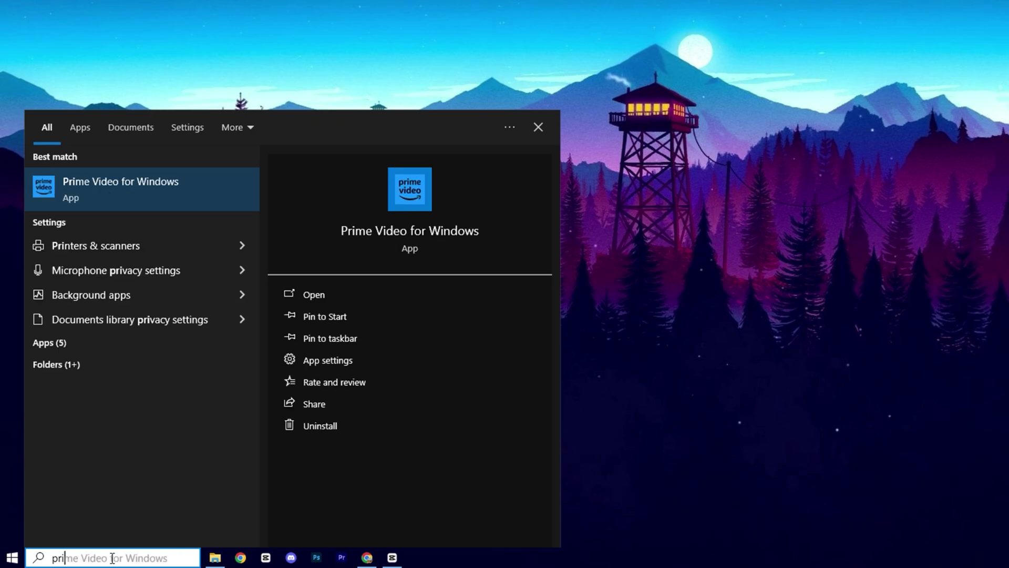
text(va)
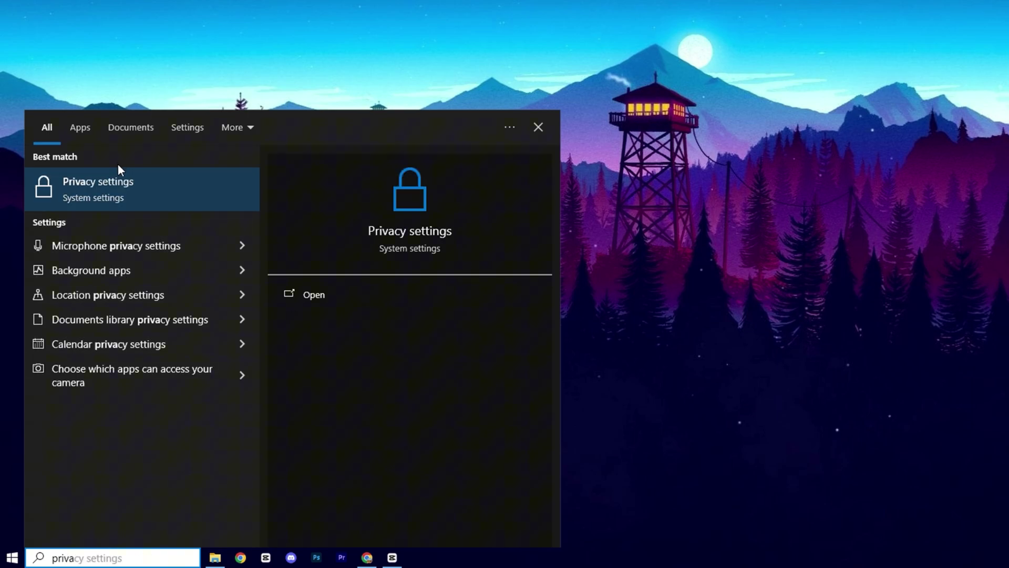
click(118, 173)
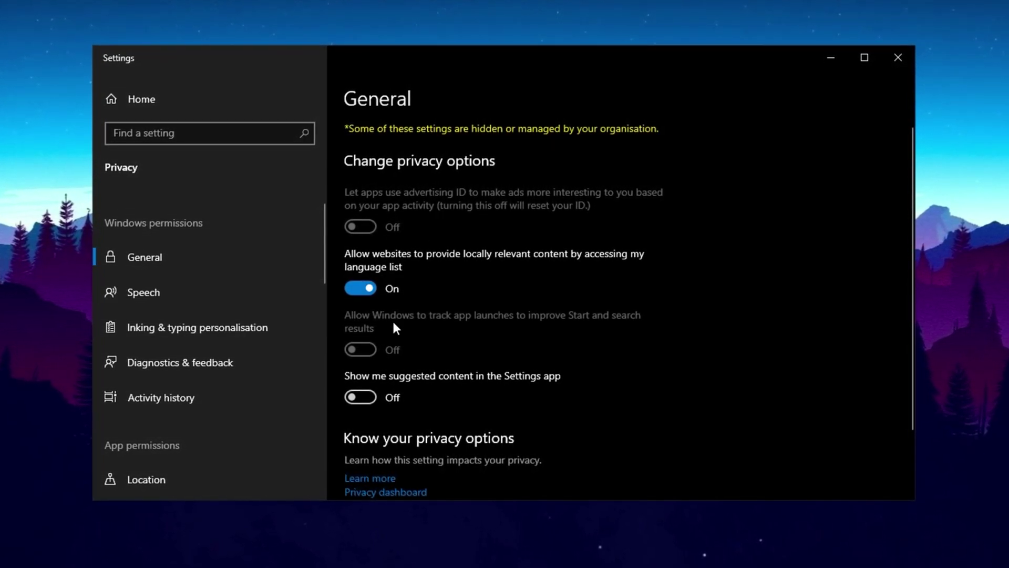
Turn off websites' access to the language list, then step through Speech and Inking pages to Diagnostics & feedback.
click(358, 288)
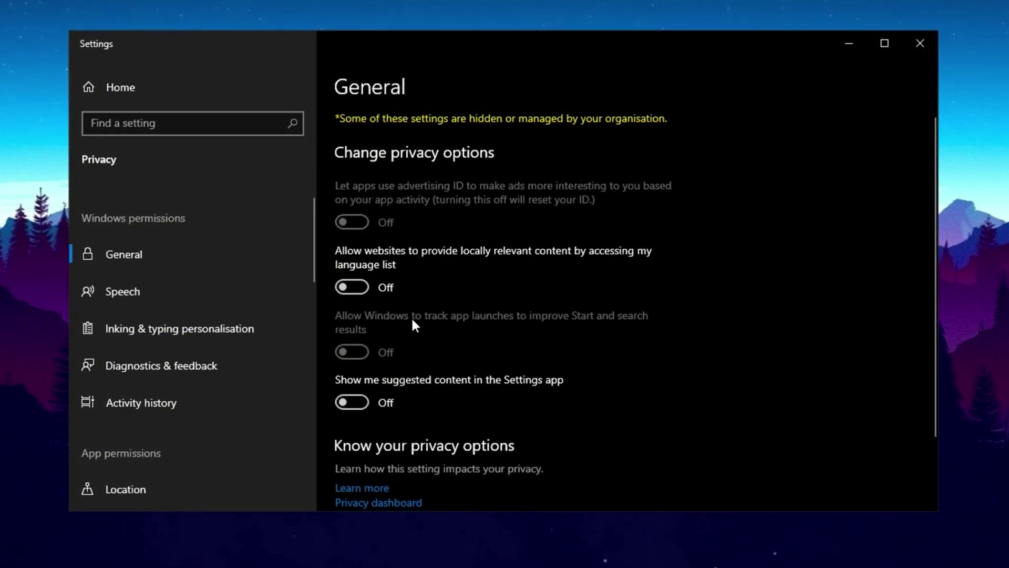
click(214, 303)
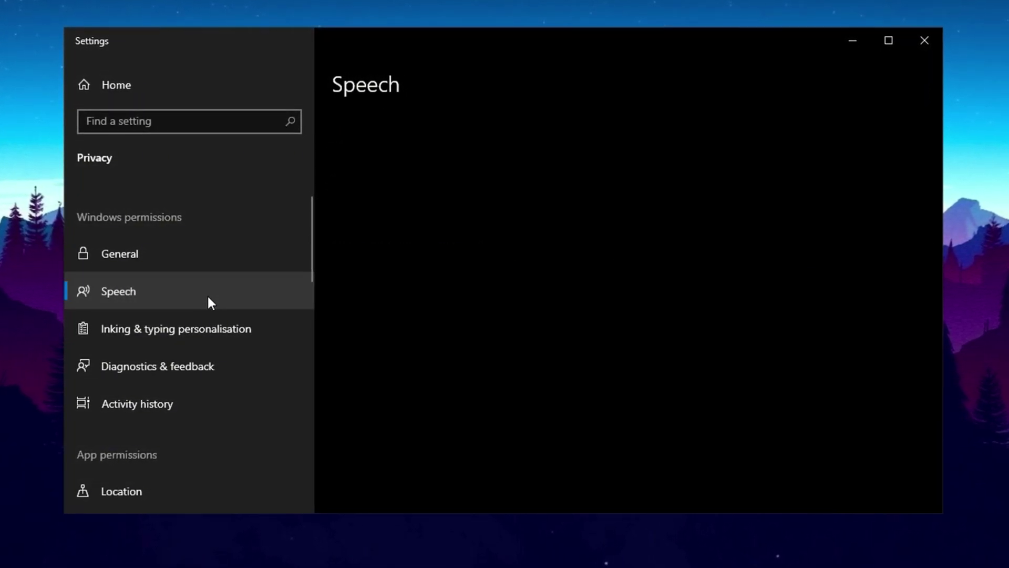
click(193, 324)
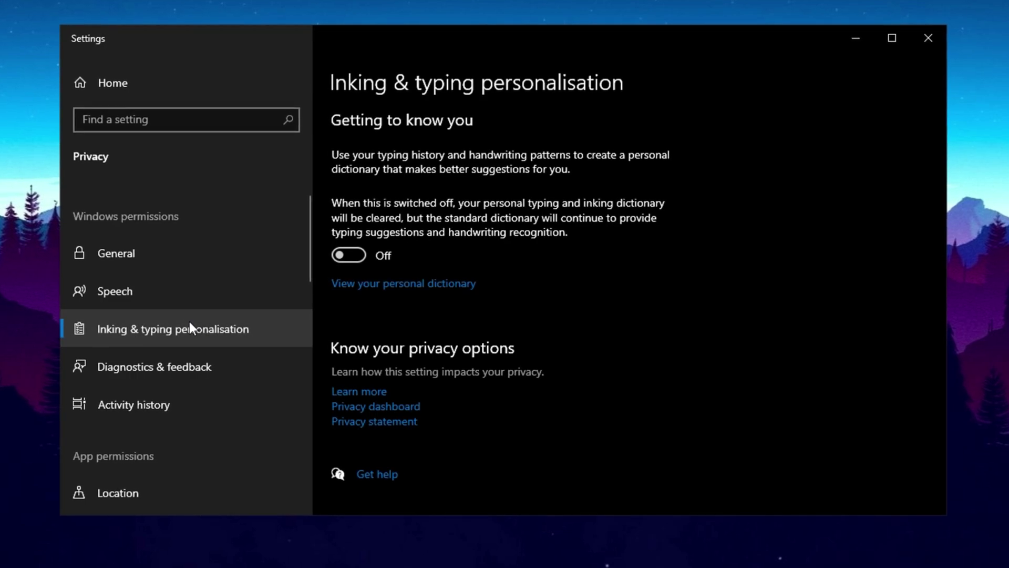
click(169, 364)
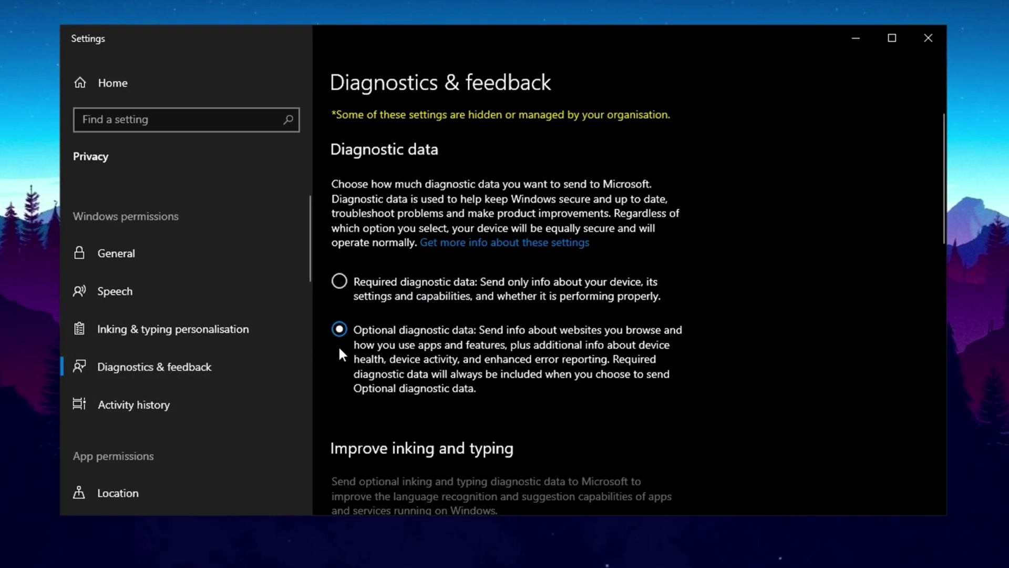
scroll(418, 357, down, 7)
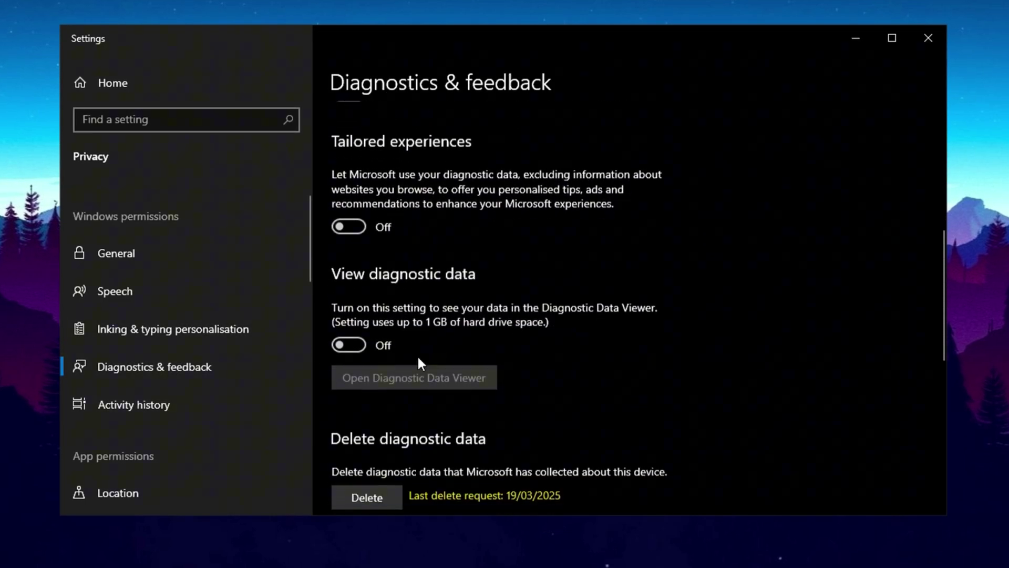
scroll(418, 358, down, 8)
scroll(417, 357, up, 9)
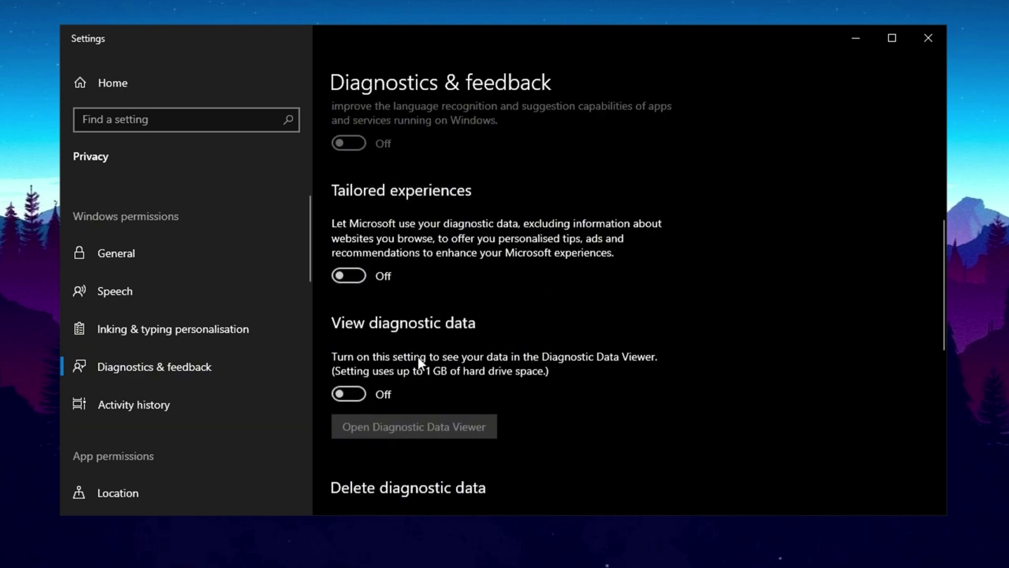
scroll(418, 358, up, 4)
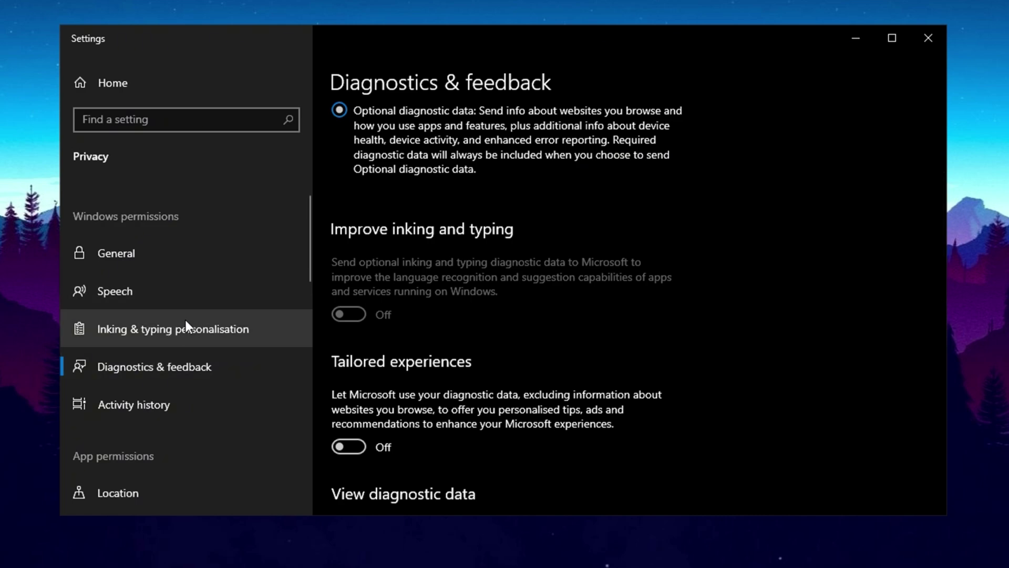
Step through the Location, Camera, Microphone and Voice activation permission pages.
scroll(185, 320, down, 2)
scroll(185, 318, down, 2)
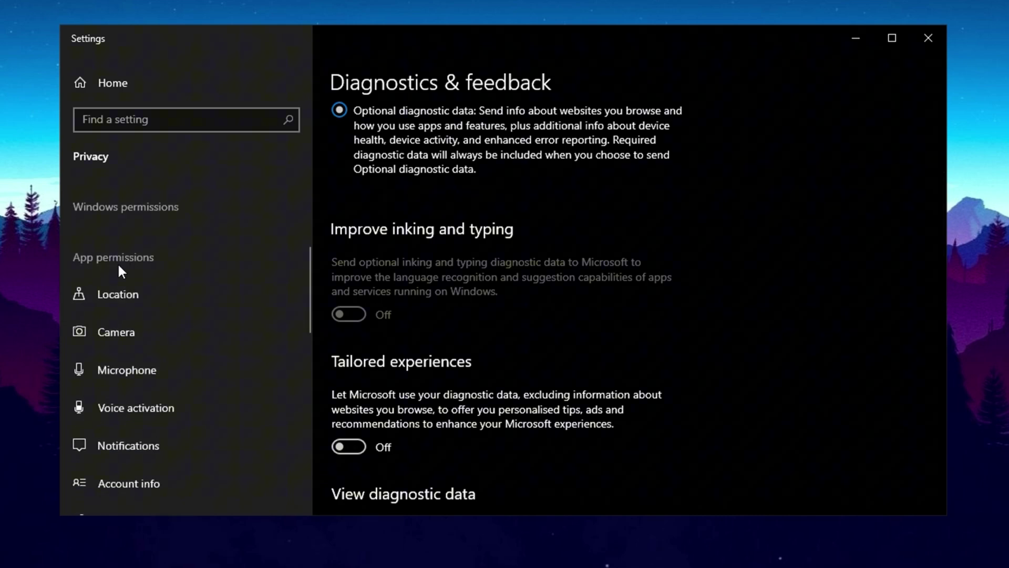
click(143, 300)
click(147, 330)
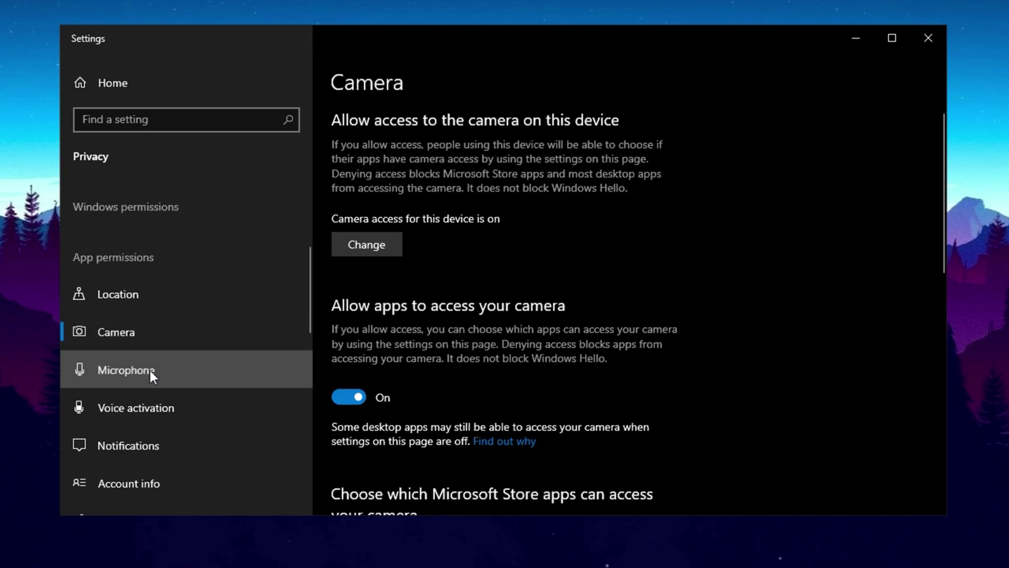
click(149, 370)
click(159, 416)
Continue through Notifications and Account info to the Contacts permissions page and scroll through it.
scroll(200, 378, down, 2)
click(184, 347)
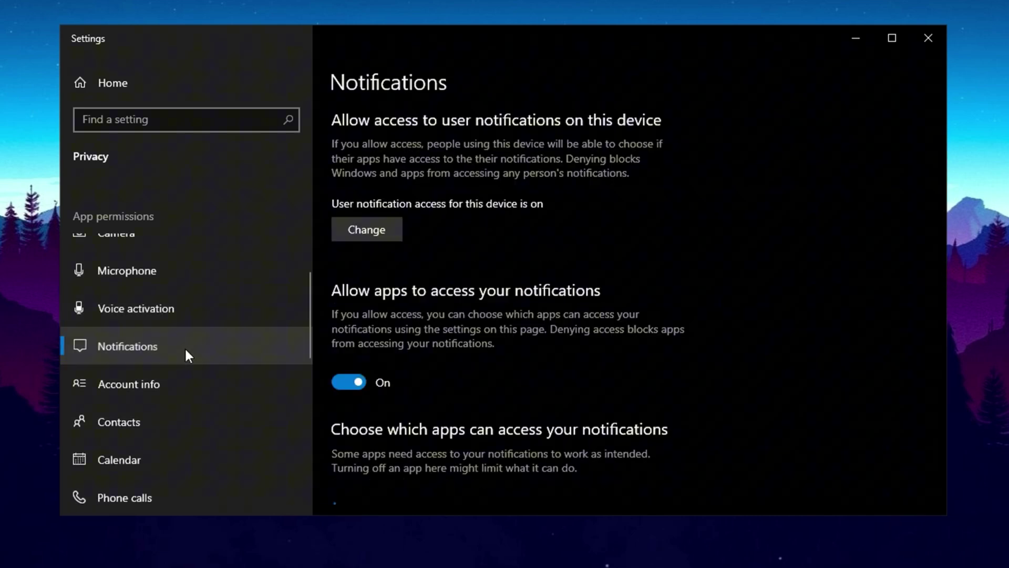
click(163, 383)
click(161, 422)
scroll(161, 423, down, 2)
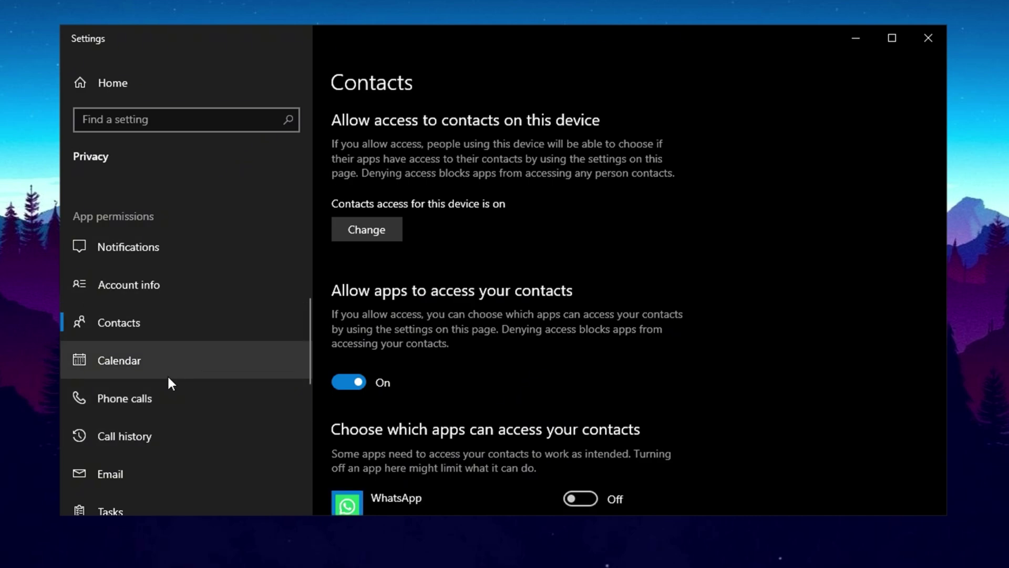
scroll(168, 378, down, 3)
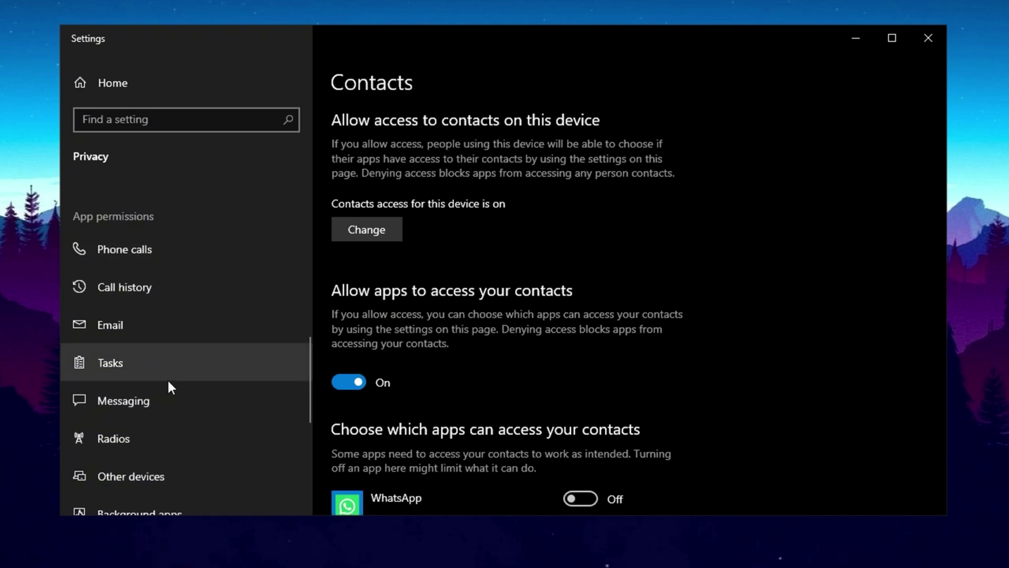
scroll(169, 384, down, 1)
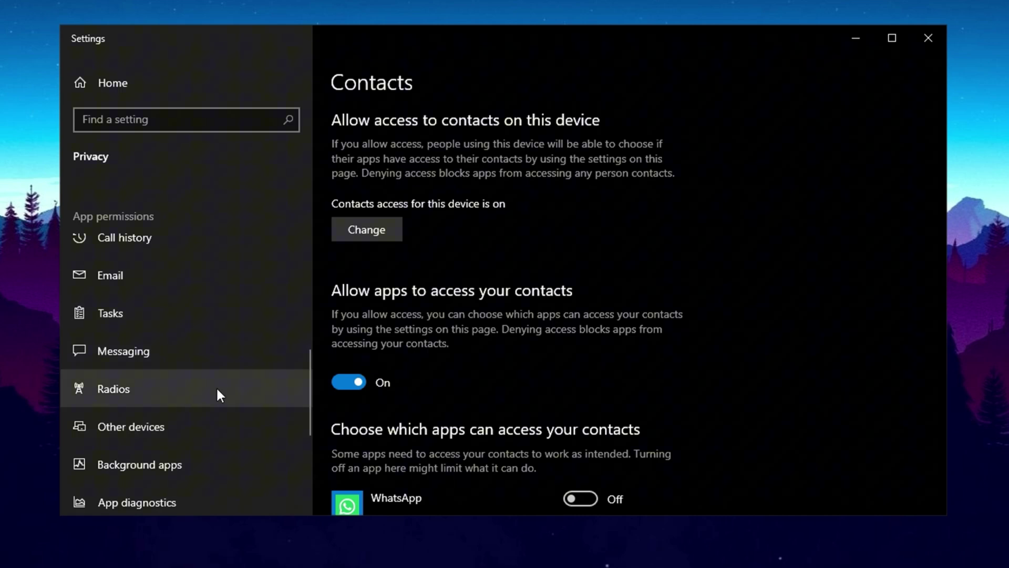
scroll(218, 390, down, 5)
scroll(220, 395, up, 6)
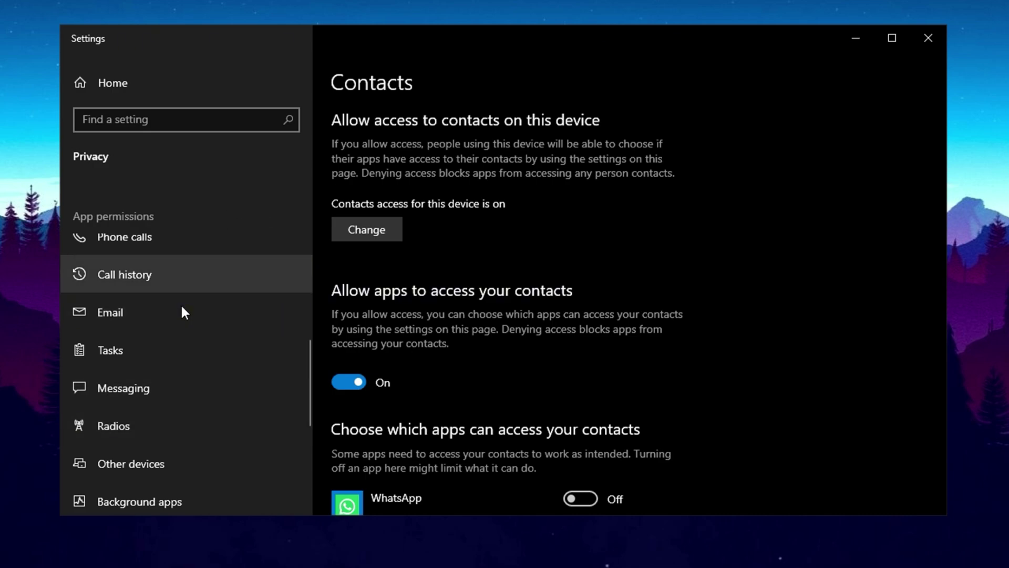
View the Tasks permissions page, then search 'advanced system' to open View advanced system settings.
click(176, 351)
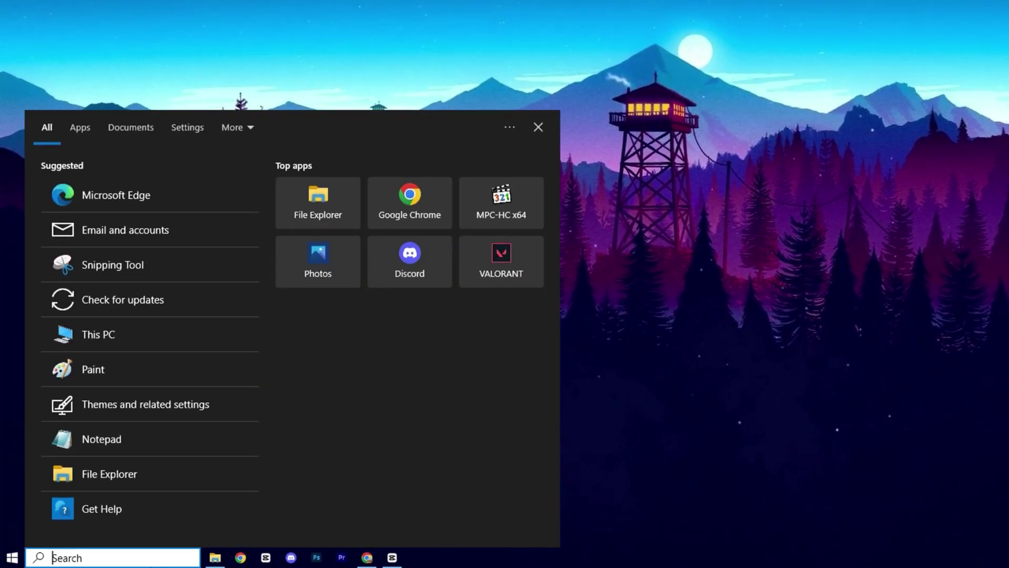
text(advanced system)
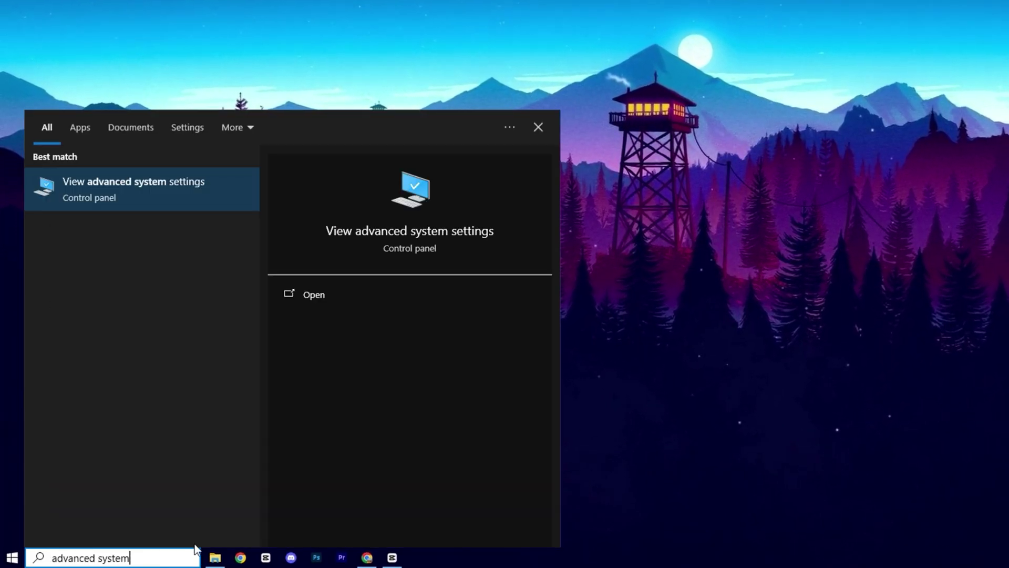
click(146, 203)
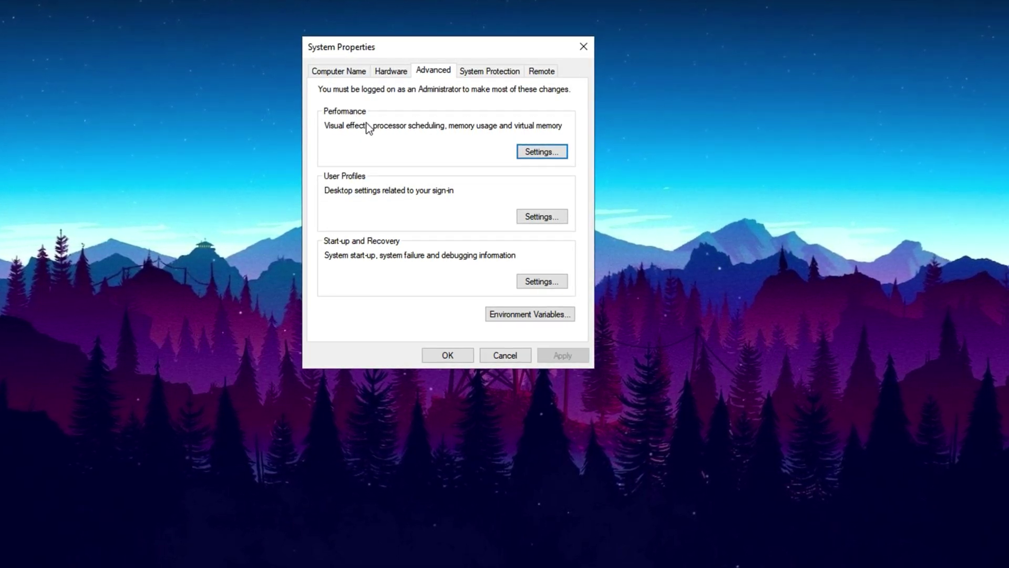
In Performance Options, turn off Peek, thumbnails, window contents while dragging and smooth font edges.
click(546, 151)
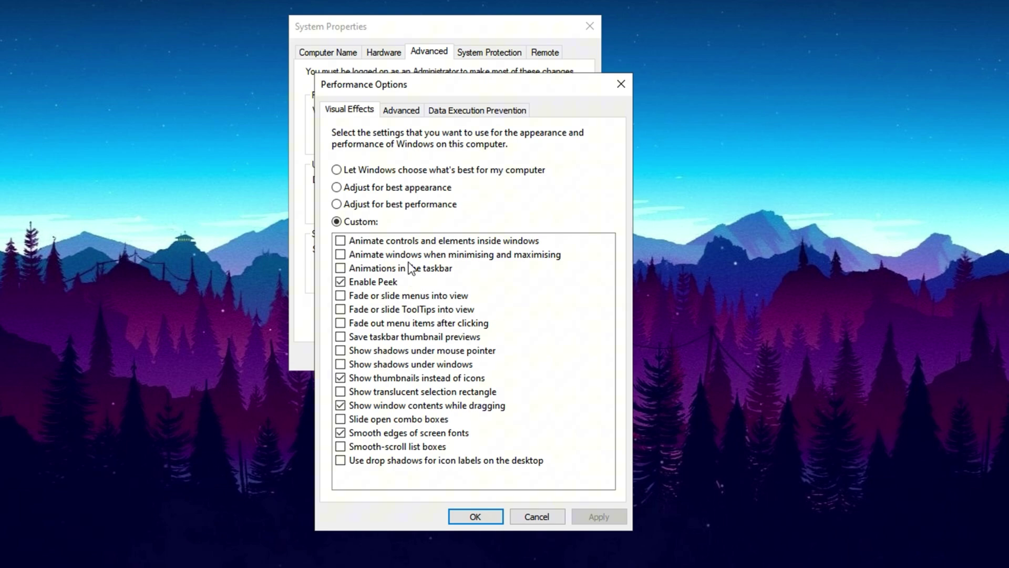
click(340, 282)
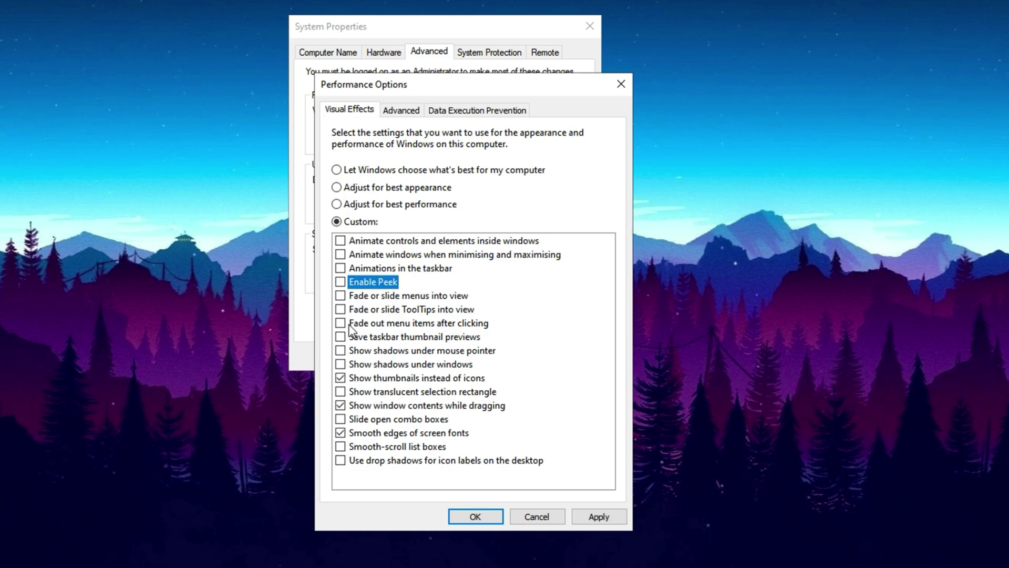
click(340, 379)
click(339, 407)
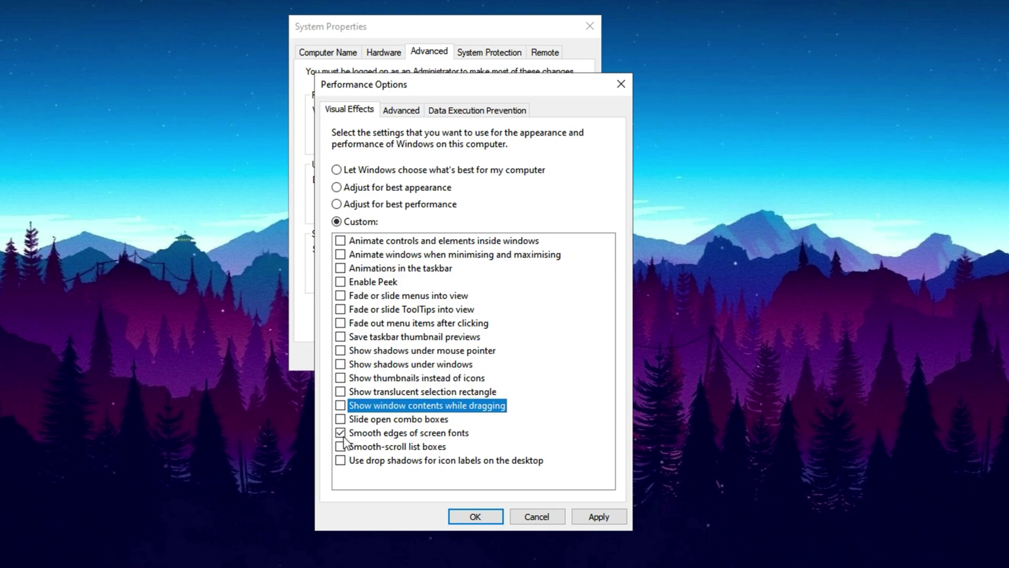
click(340, 433)
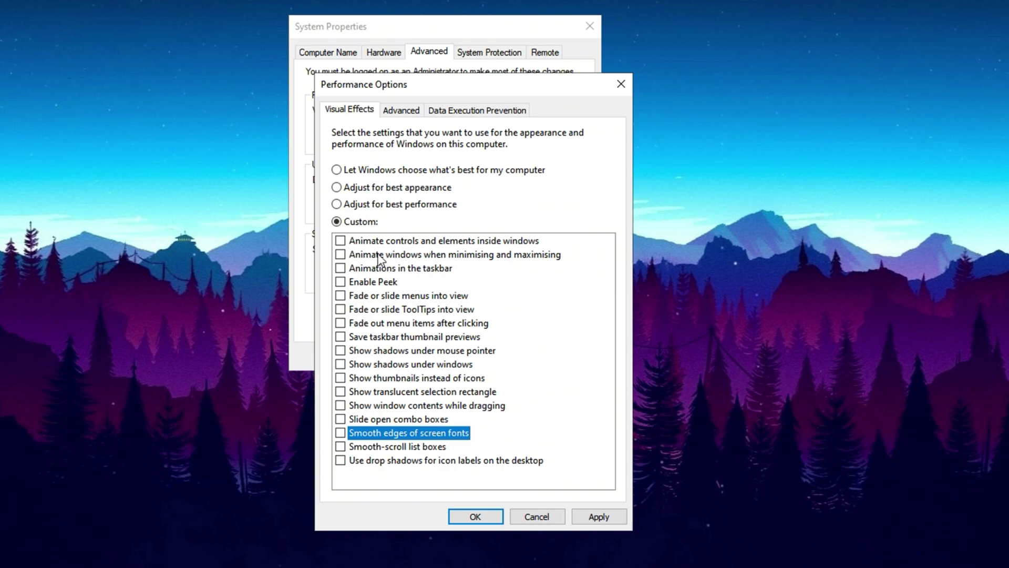
Re-enable minimise/maximise animations, thumbnails and smooth screen font edges, then view the Advanced settings.
click(340, 255)
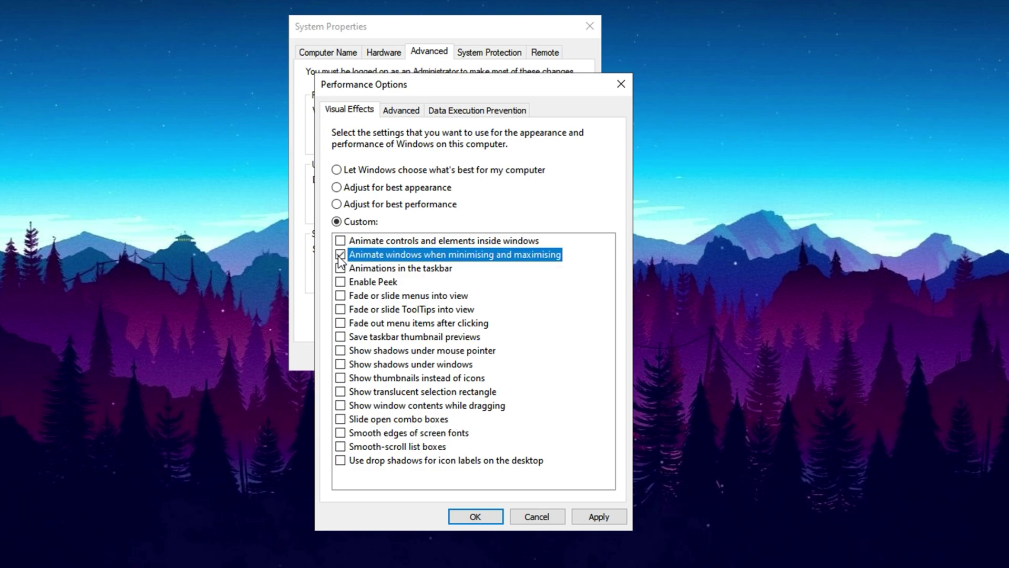
click(341, 379)
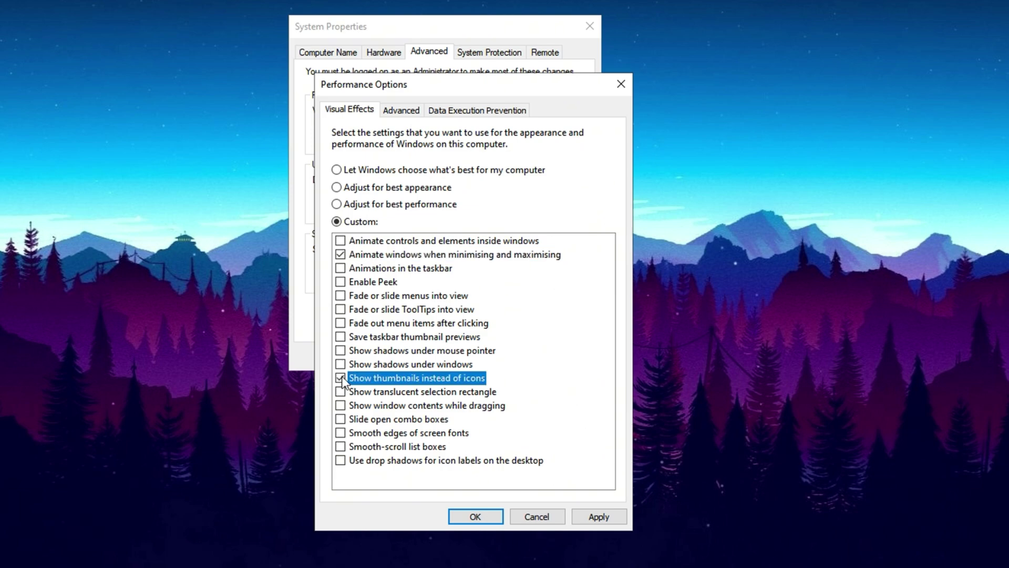
click(340, 433)
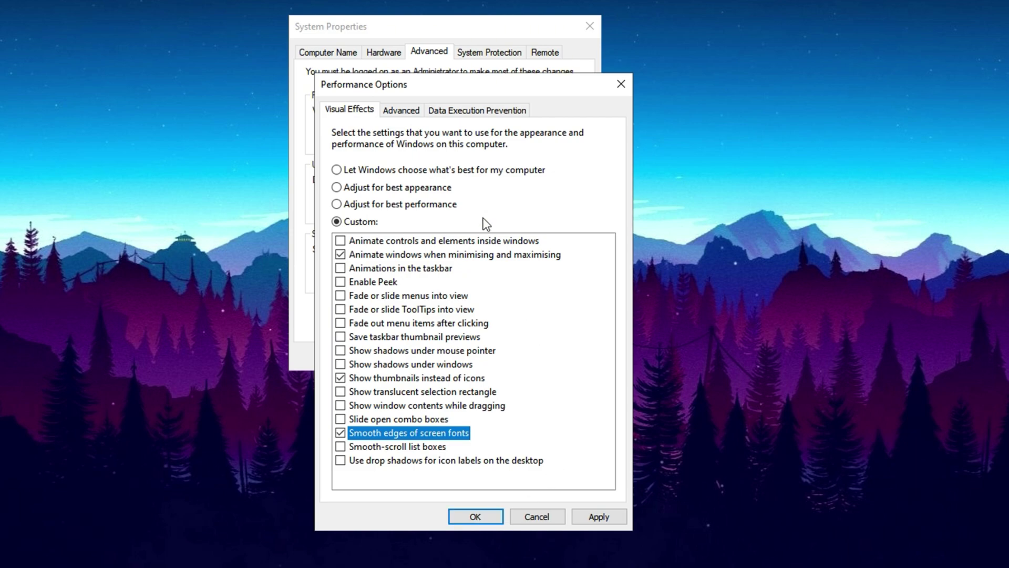
click(402, 112)
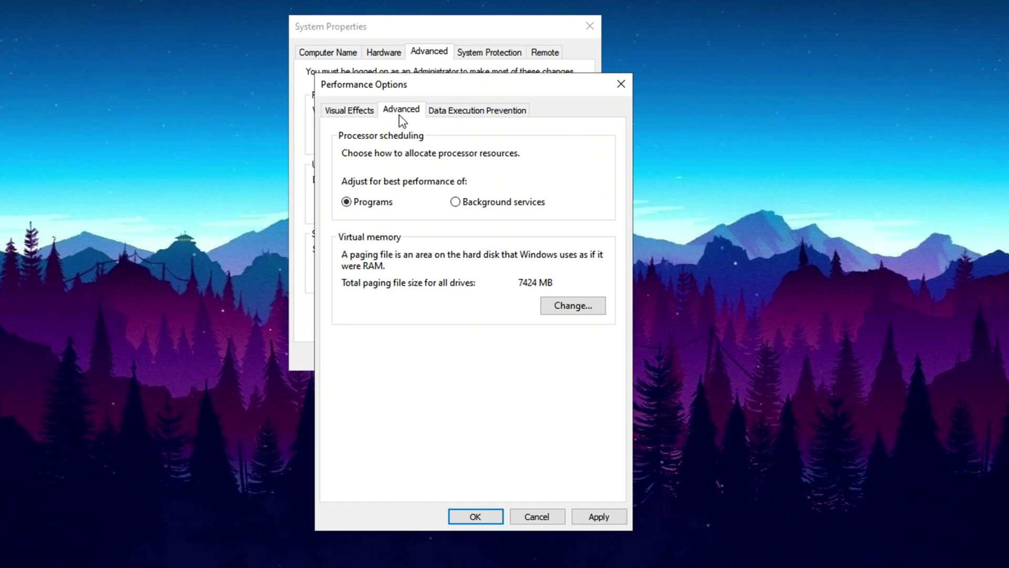
Choose a custom paging file size for C: with 1361 MB initial size.
click(565, 315)
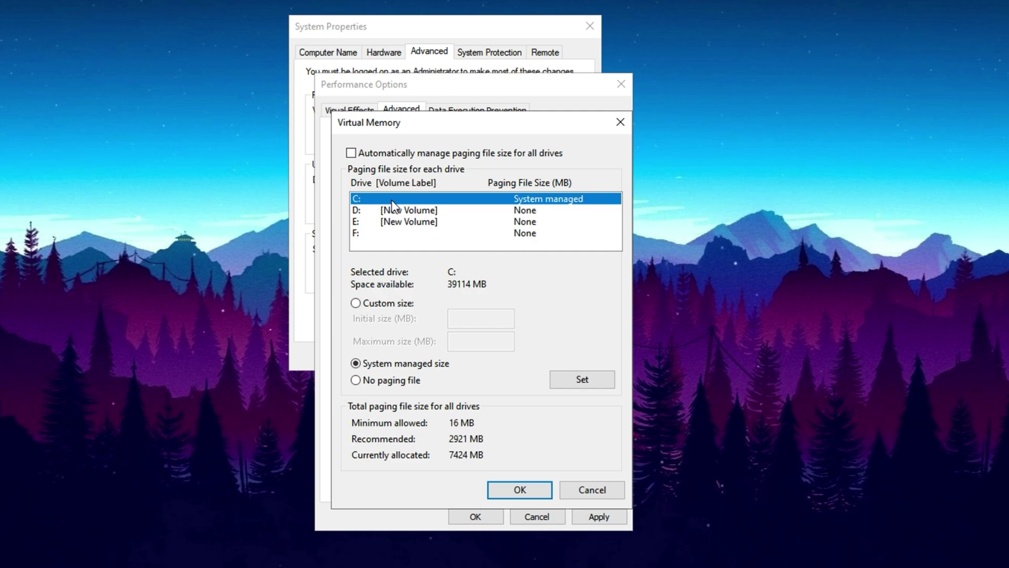
click(356, 303)
click(480, 320)
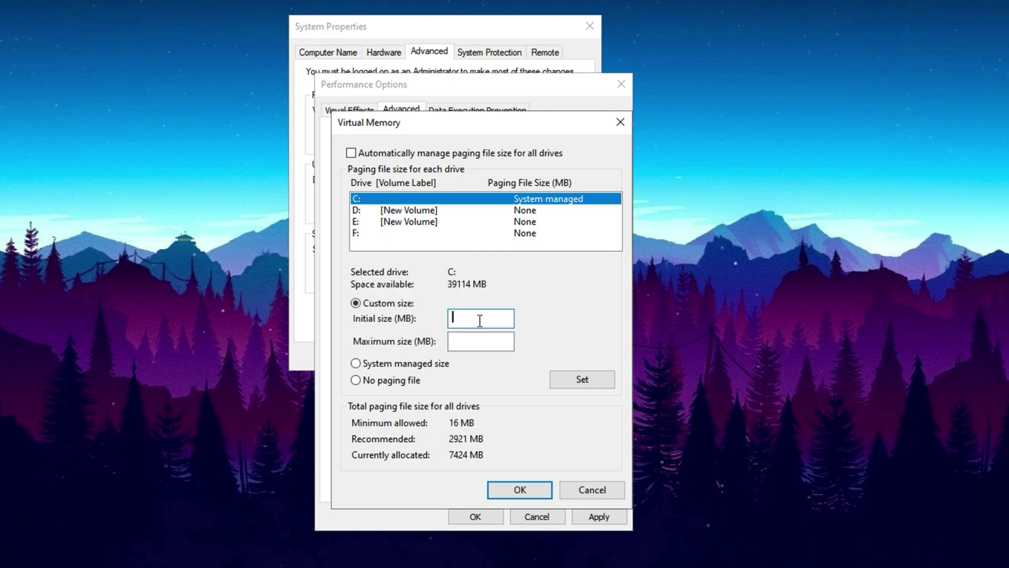
text(1361)
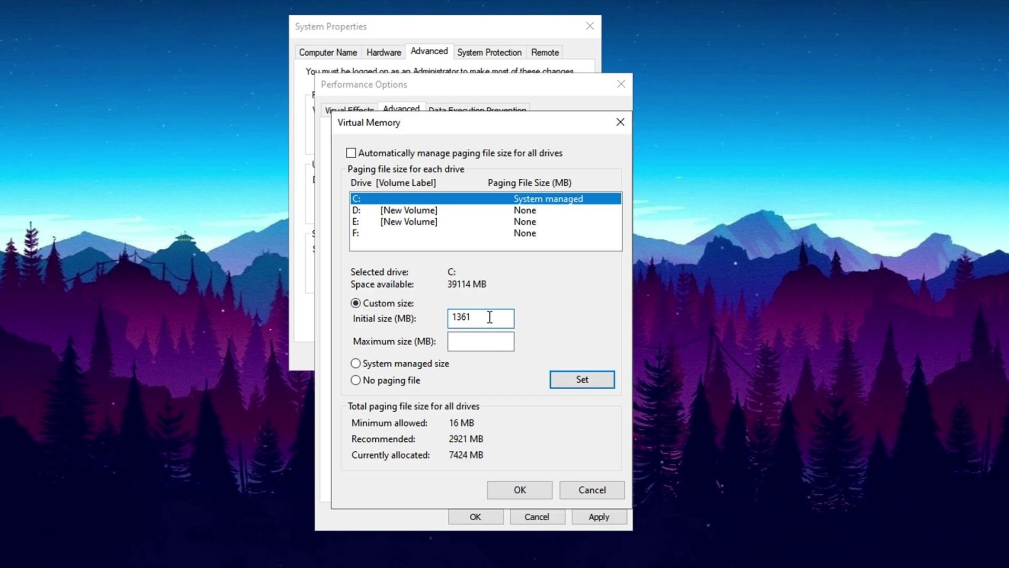
click(480, 343)
Launch Calculator by searching 'calc' from the Start menu.
key(super)
text(calc)
key(Return)
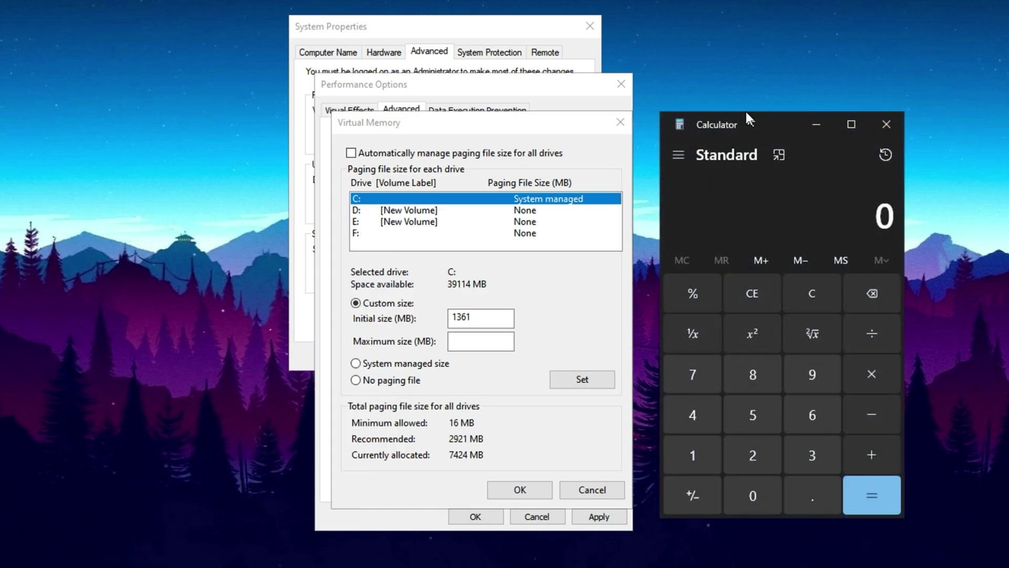
Beside Virtual Memory, compute 16 × 1024 = 16,384 in Calculator, then divide by 2 for 8,192.
drag(747, 119, 721, 106)
click(650, 439)
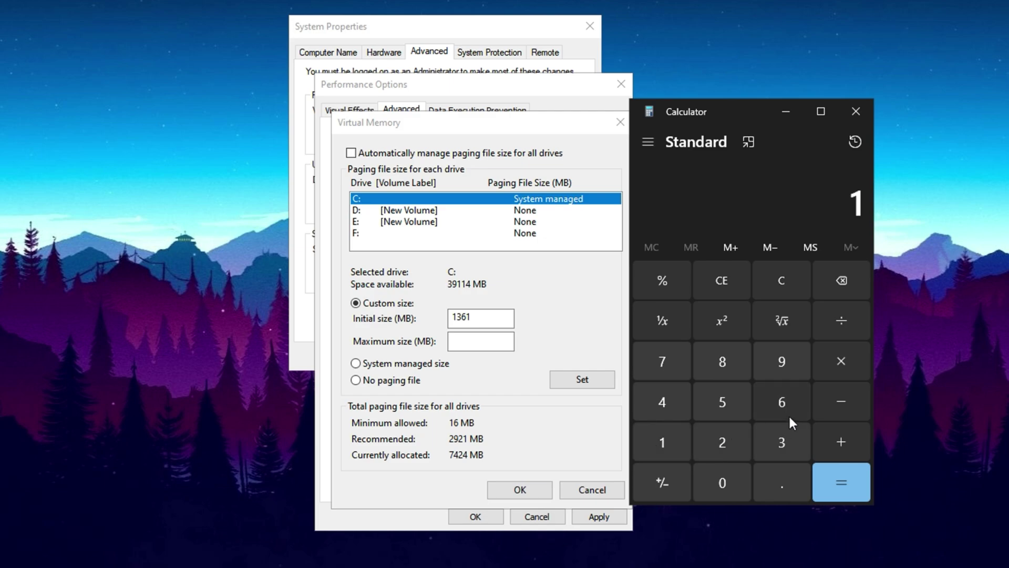
click(788, 414)
click(817, 372)
click(661, 446)
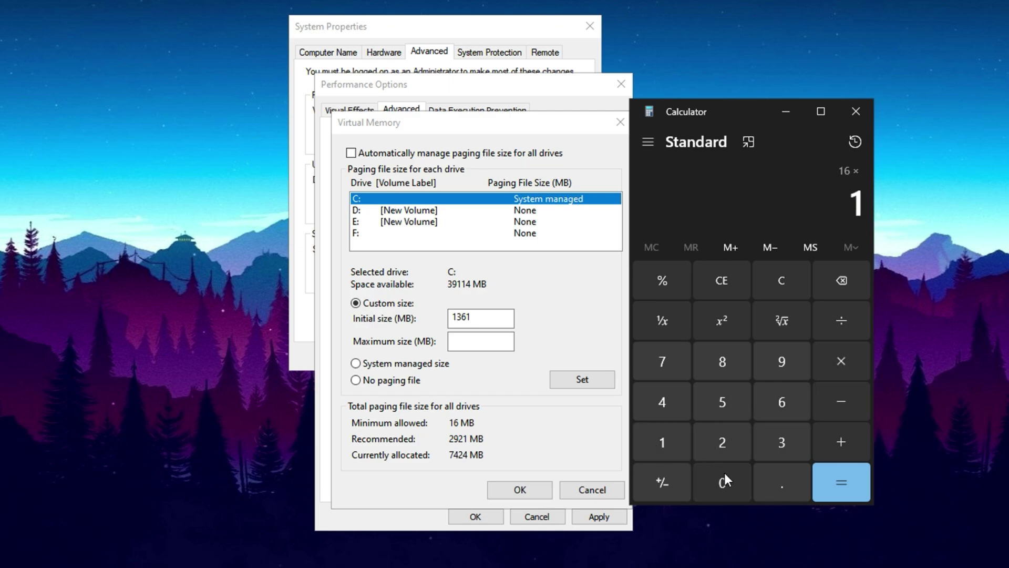
click(724, 478)
click(710, 441)
click(661, 403)
click(841, 484)
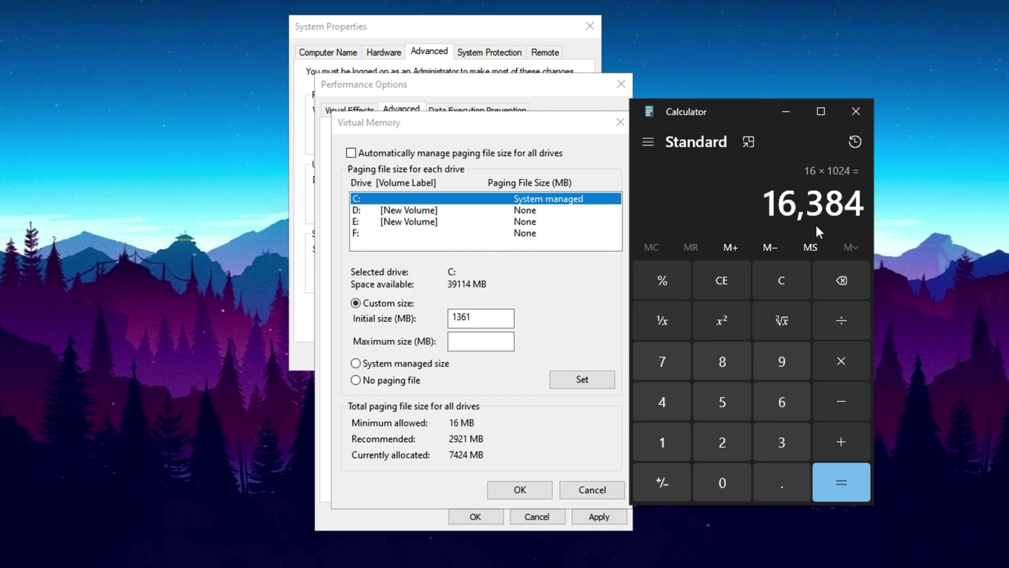
click(842, 320)
click(745, 443)
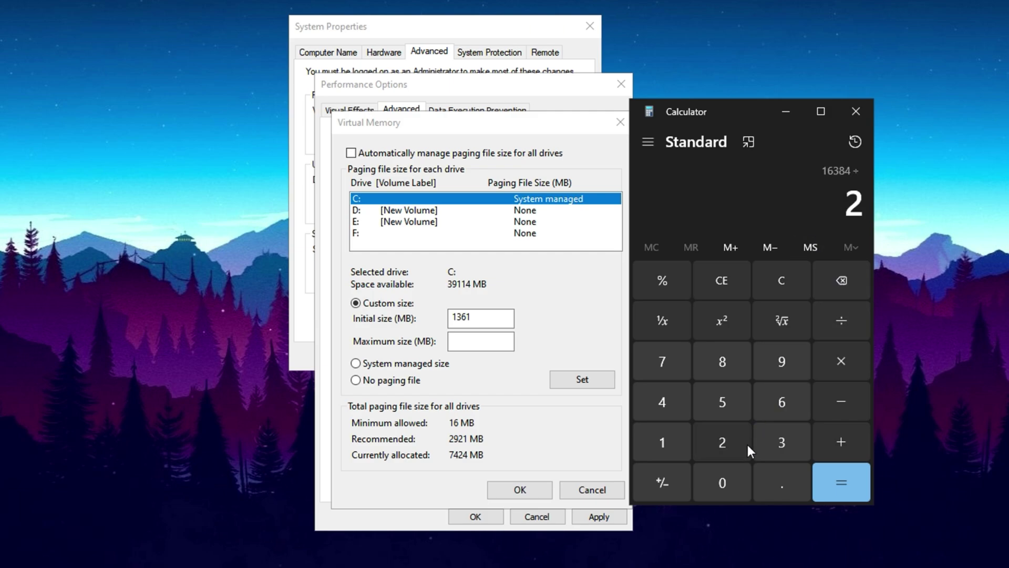
click(841, 478)
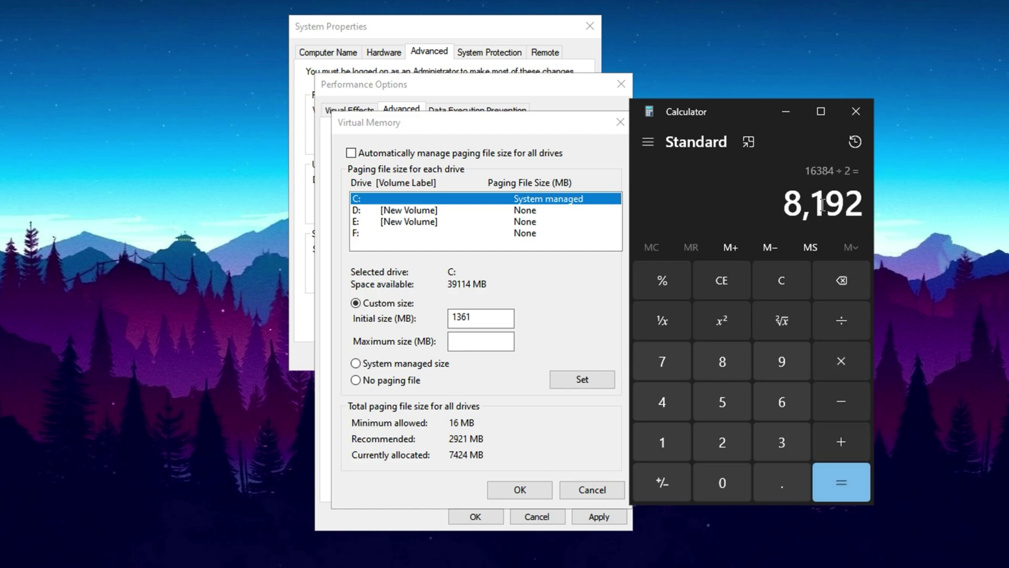
Enter 8192 MB as the C: paging file maximum, close Calculator, and apply with Set.
click(479, 342)
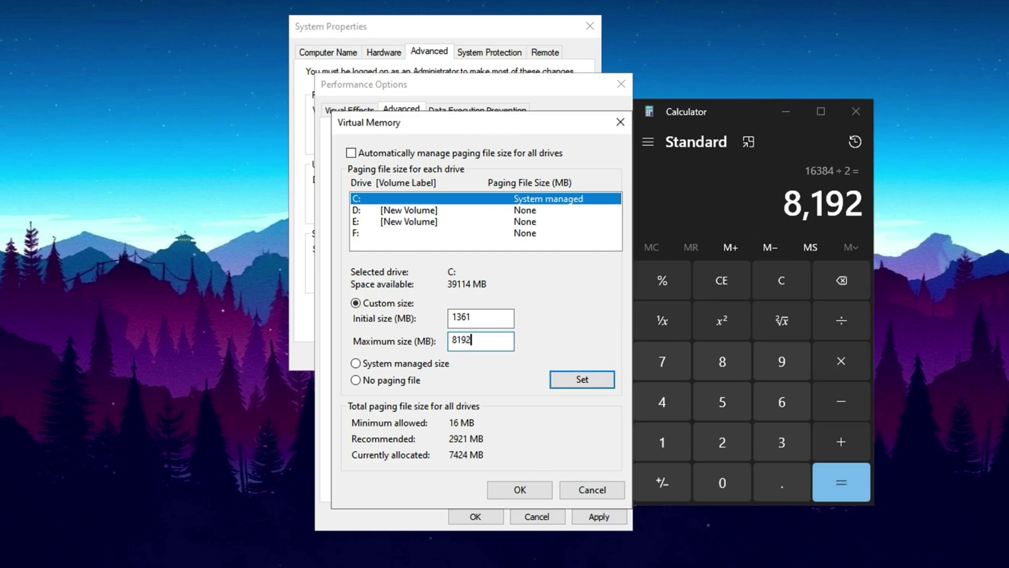
click(855, 112)
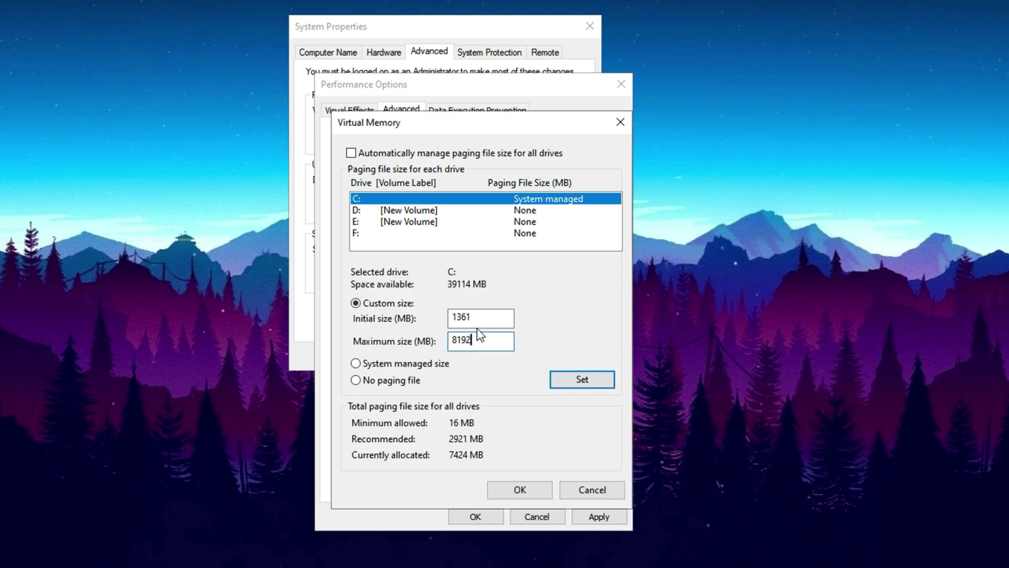
click(573, 380)
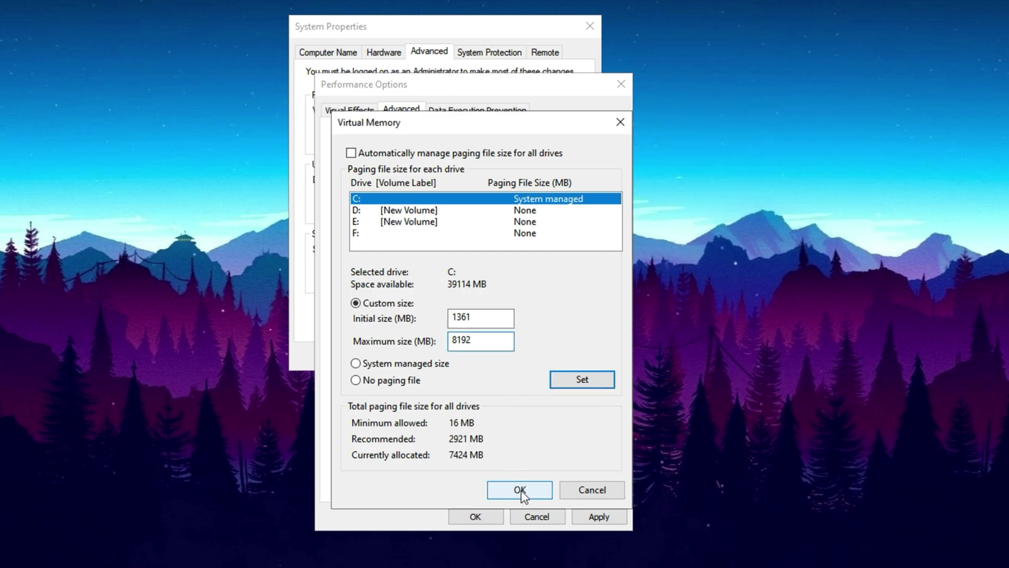